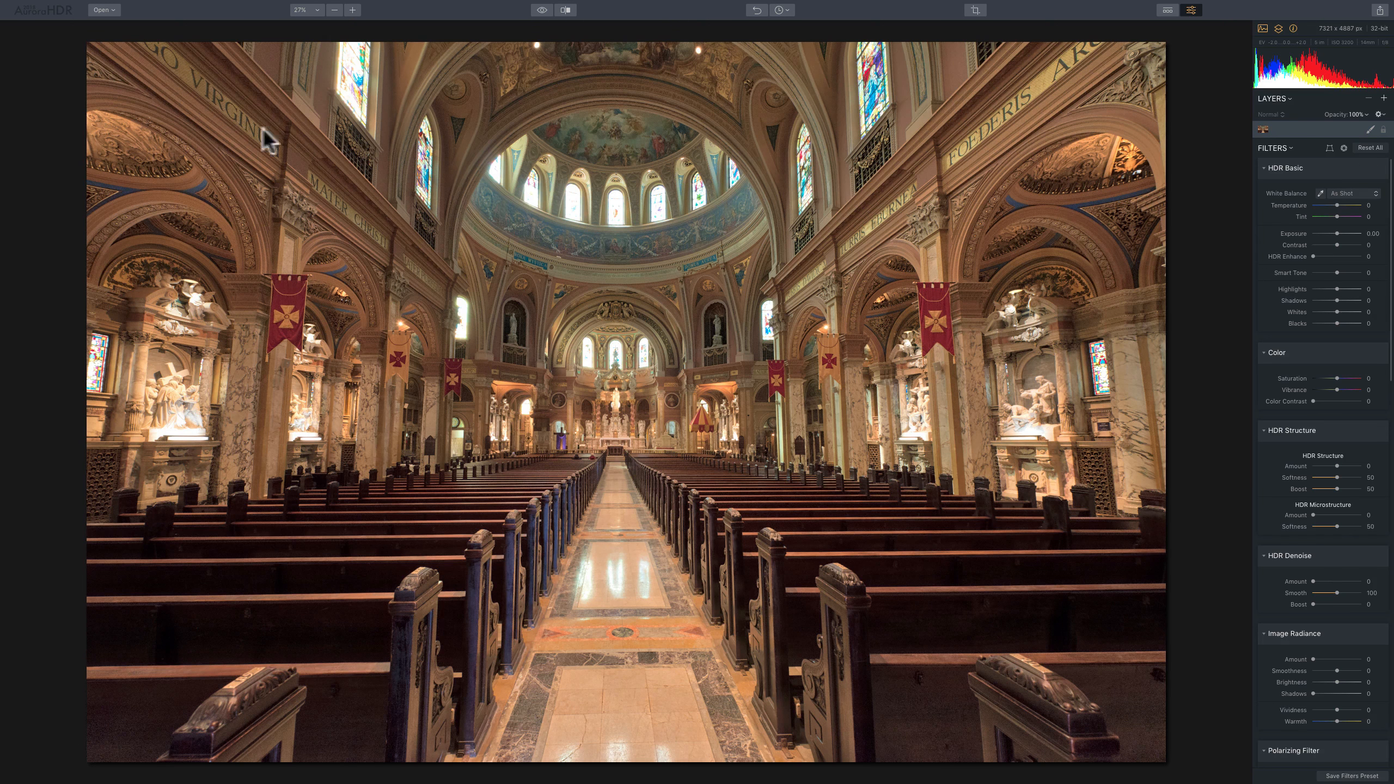
Step: View the Mac's system overview with its macOS version and hardware details, and close it
mouse_move(117, 2)
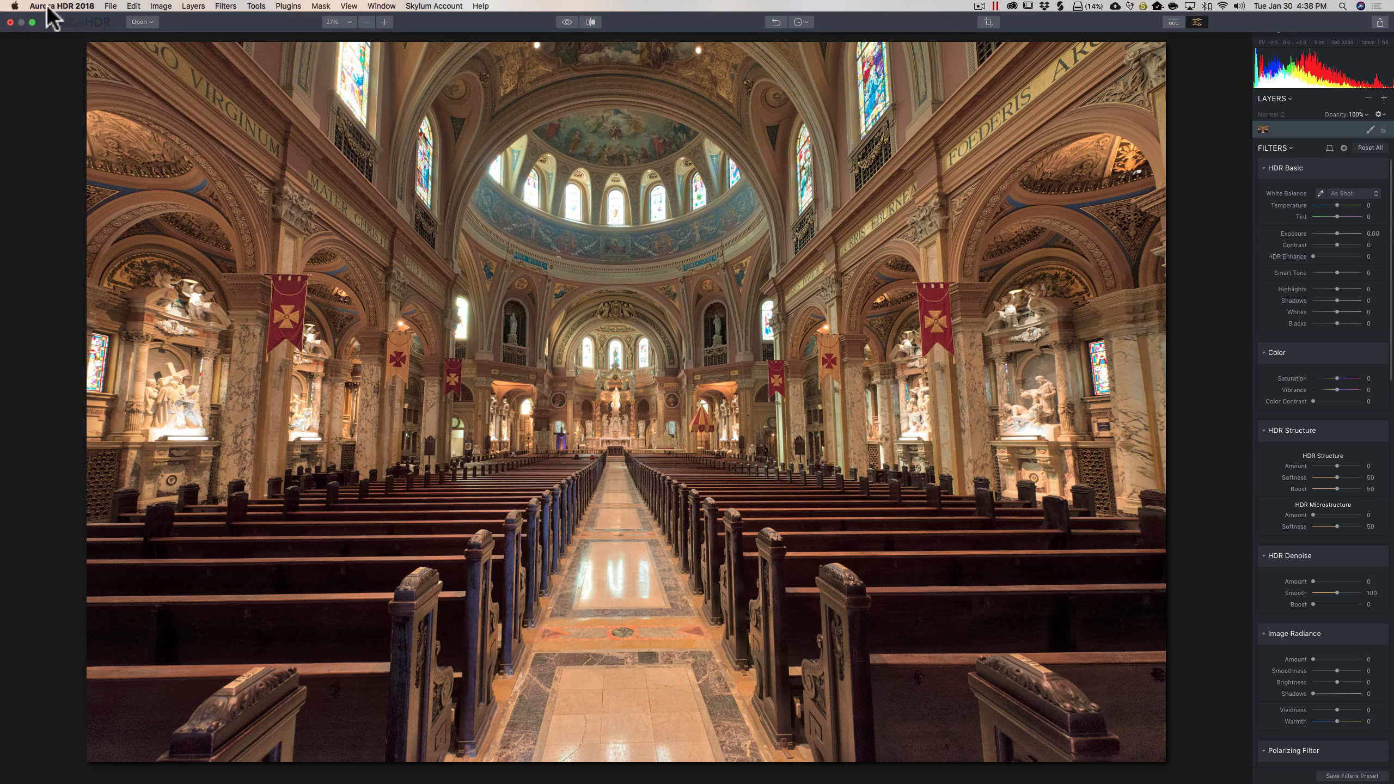
click(15, 4)
click(27, 19)
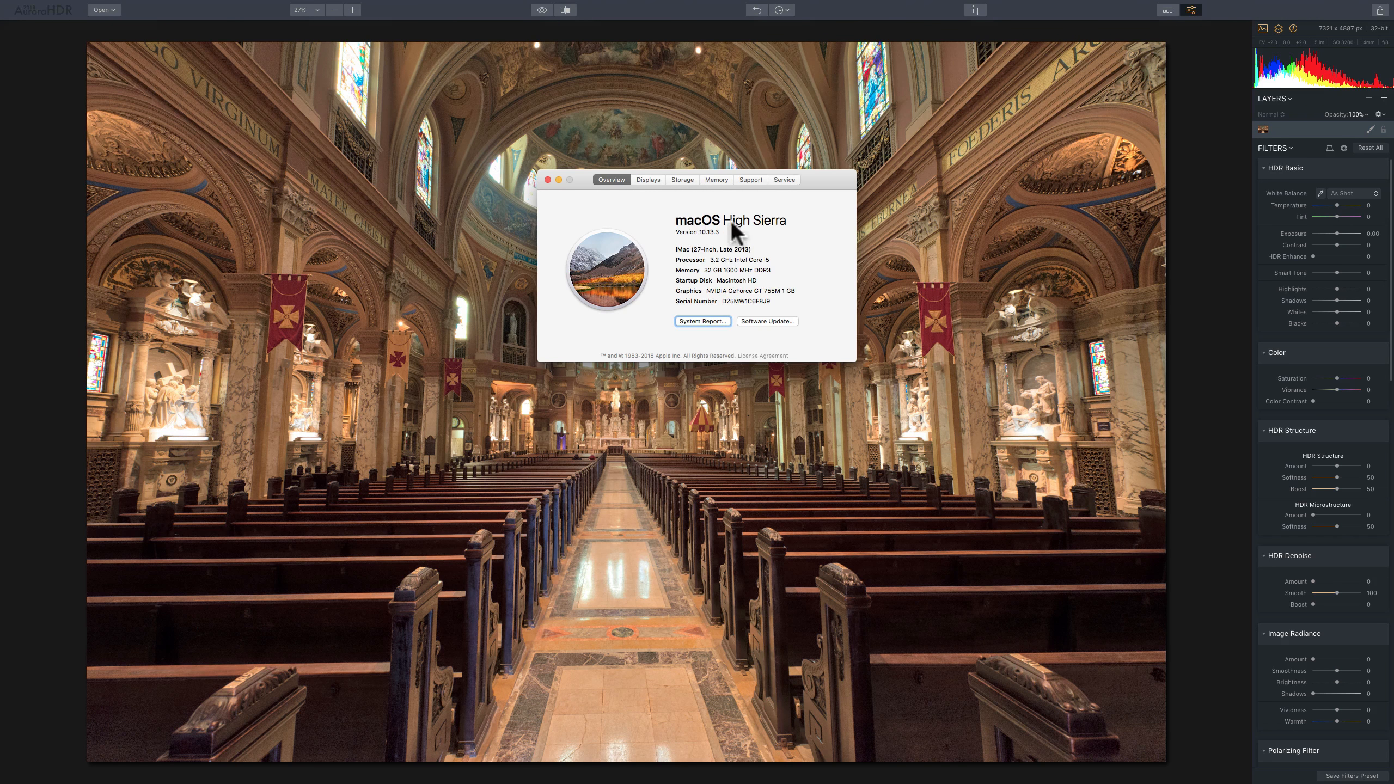
click(547, 178)
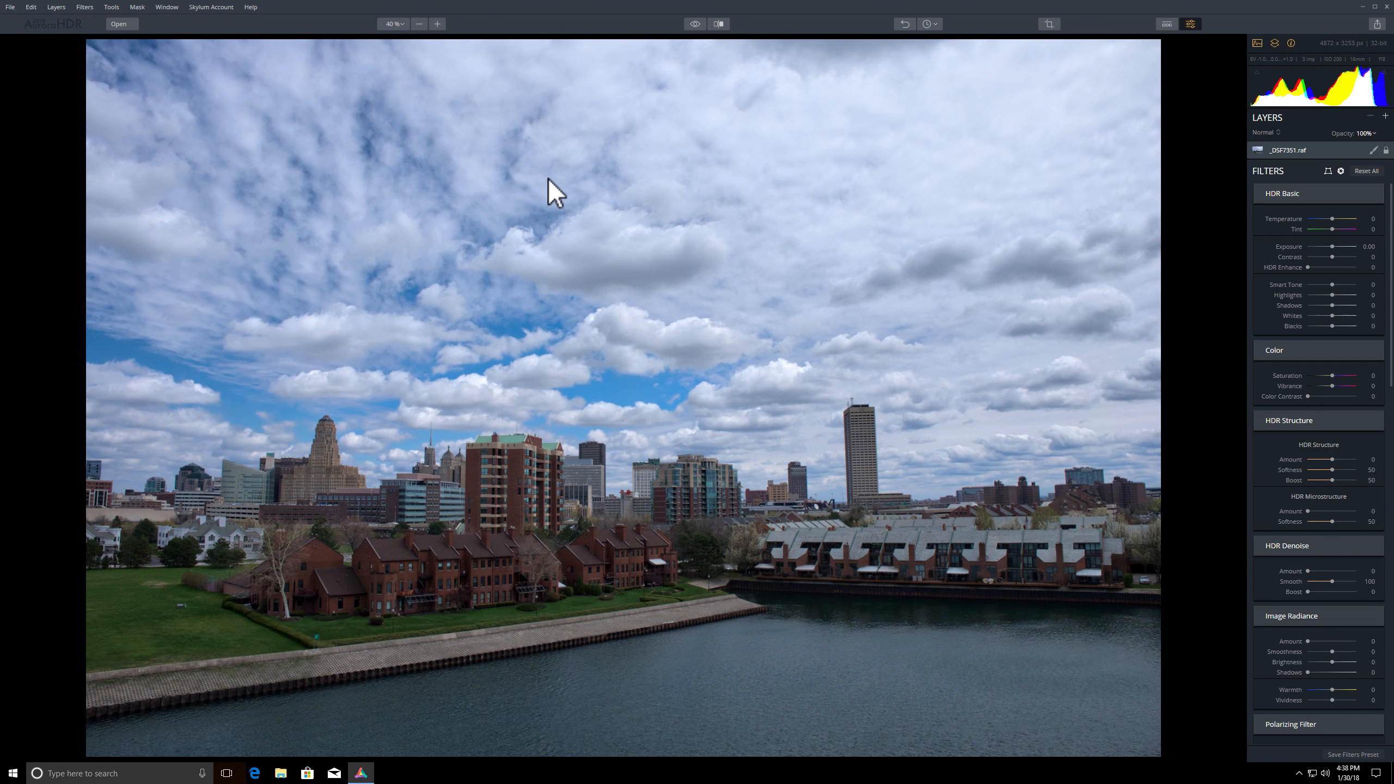
click(12, 775)
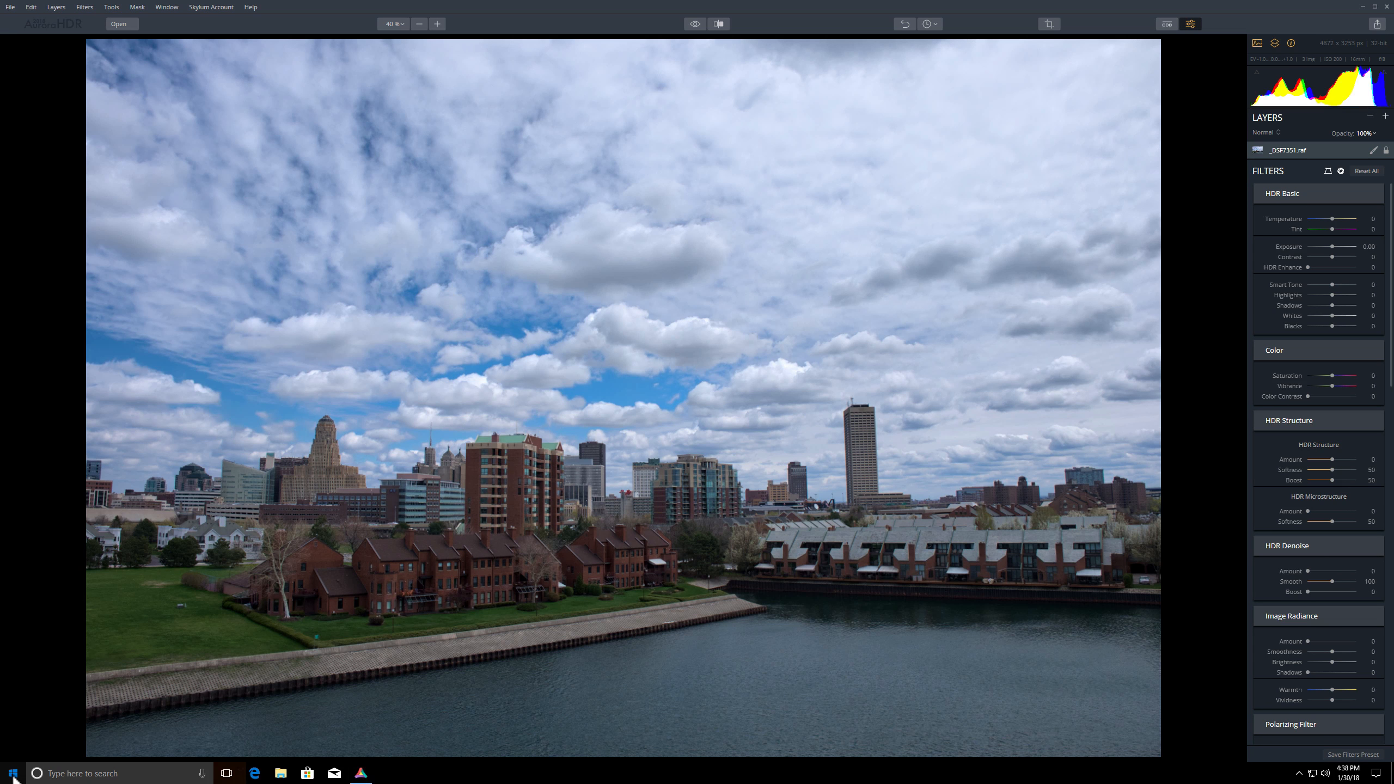
click(14, 775)
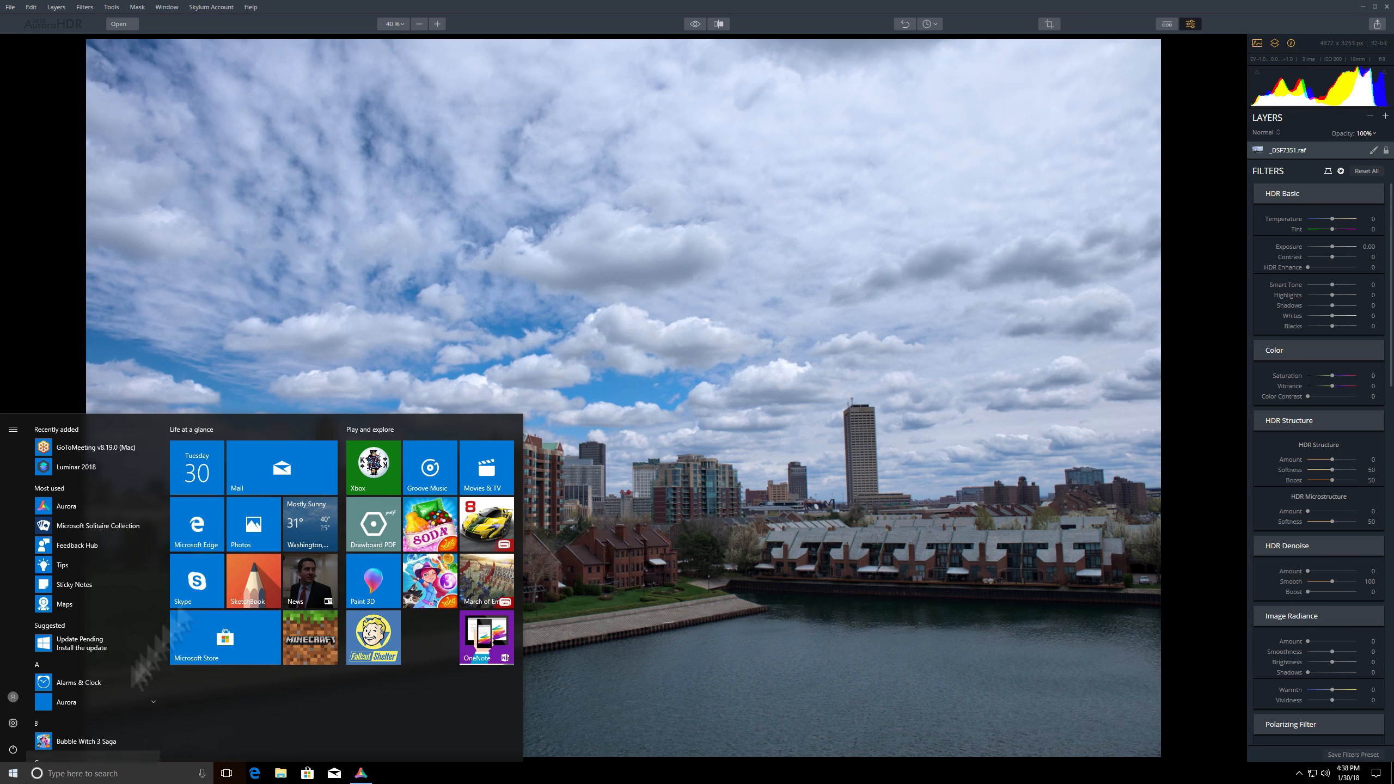
click(570, 24)
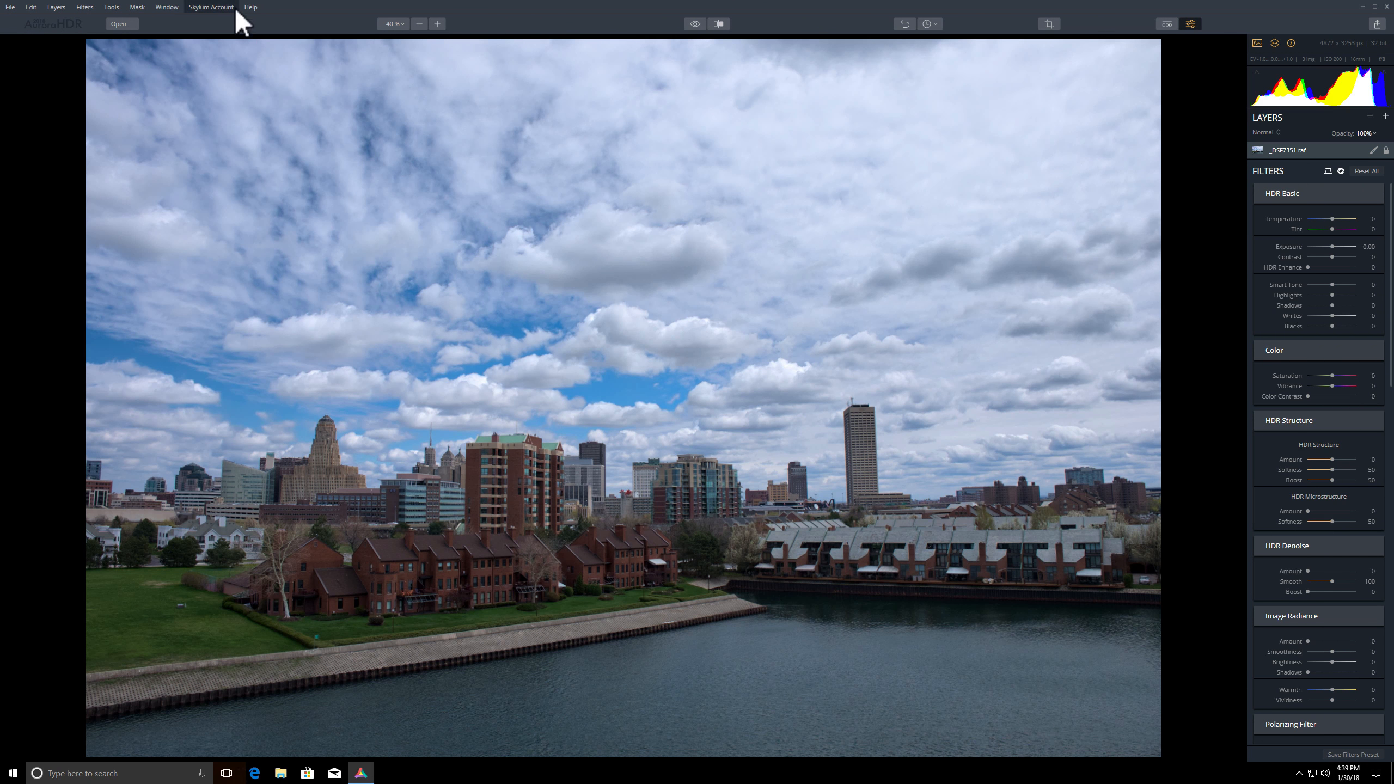
Step: Check for available Aurora HDR updates and dismiss the result message
click(253, 10)
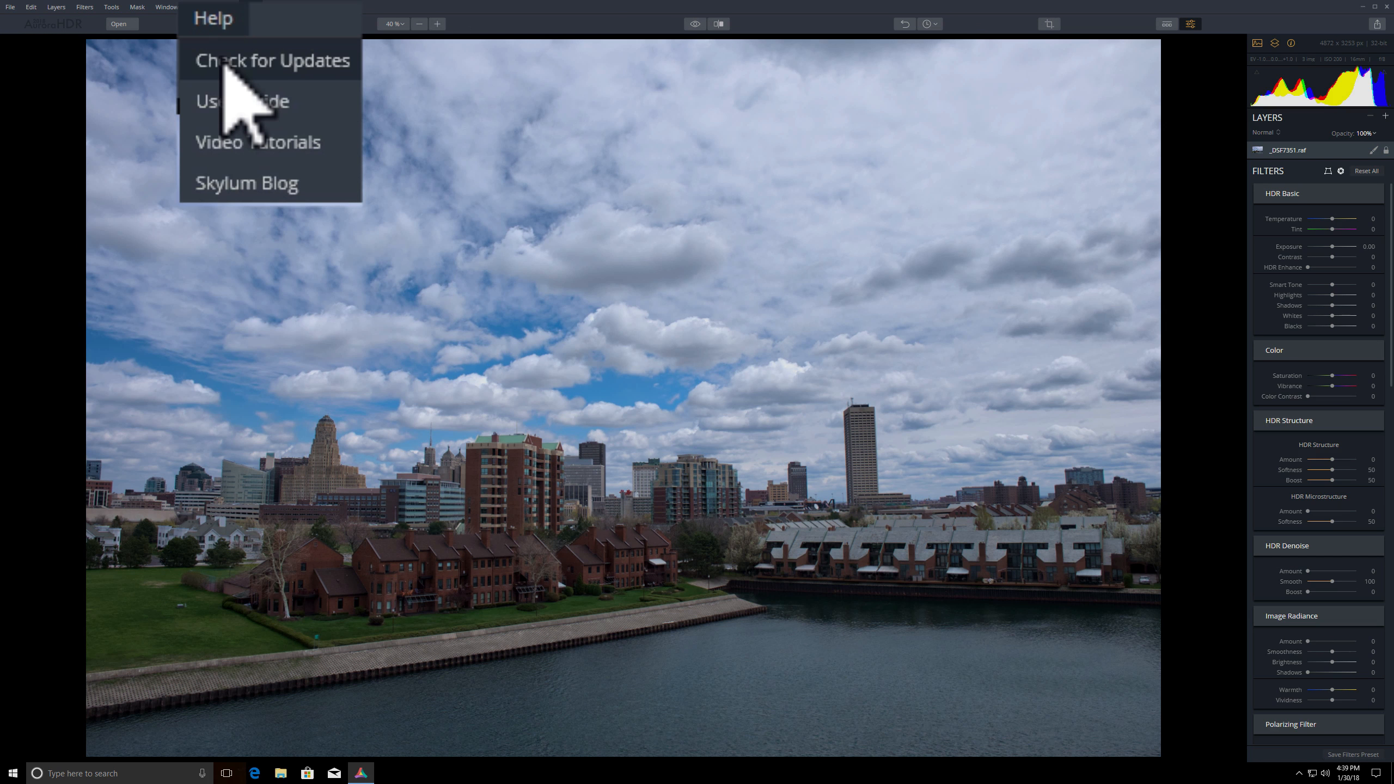
click(225, 62)
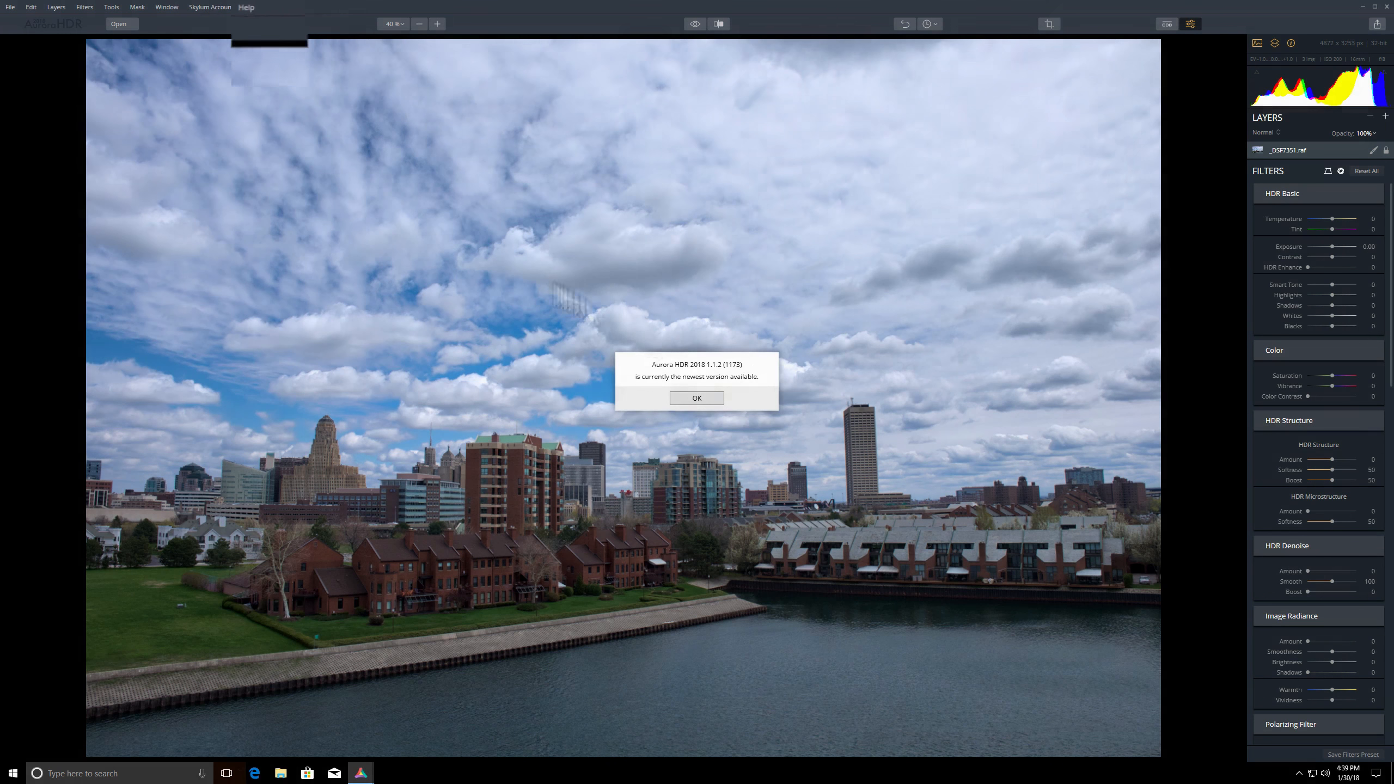
click(700, 397)
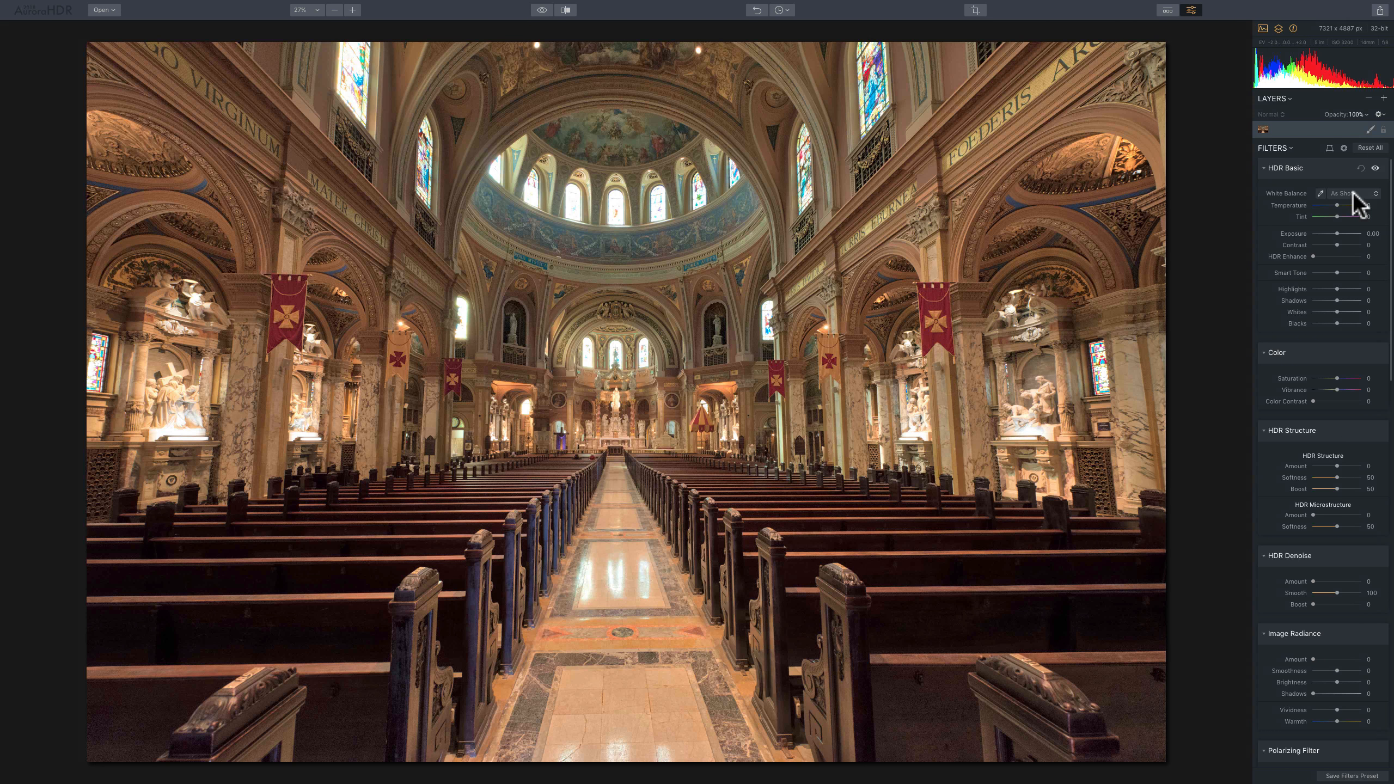
Step: Try the Daylight, Cloudy, Shade and Tungsten white balance presets on the church interior one after another
click(1375, 193)
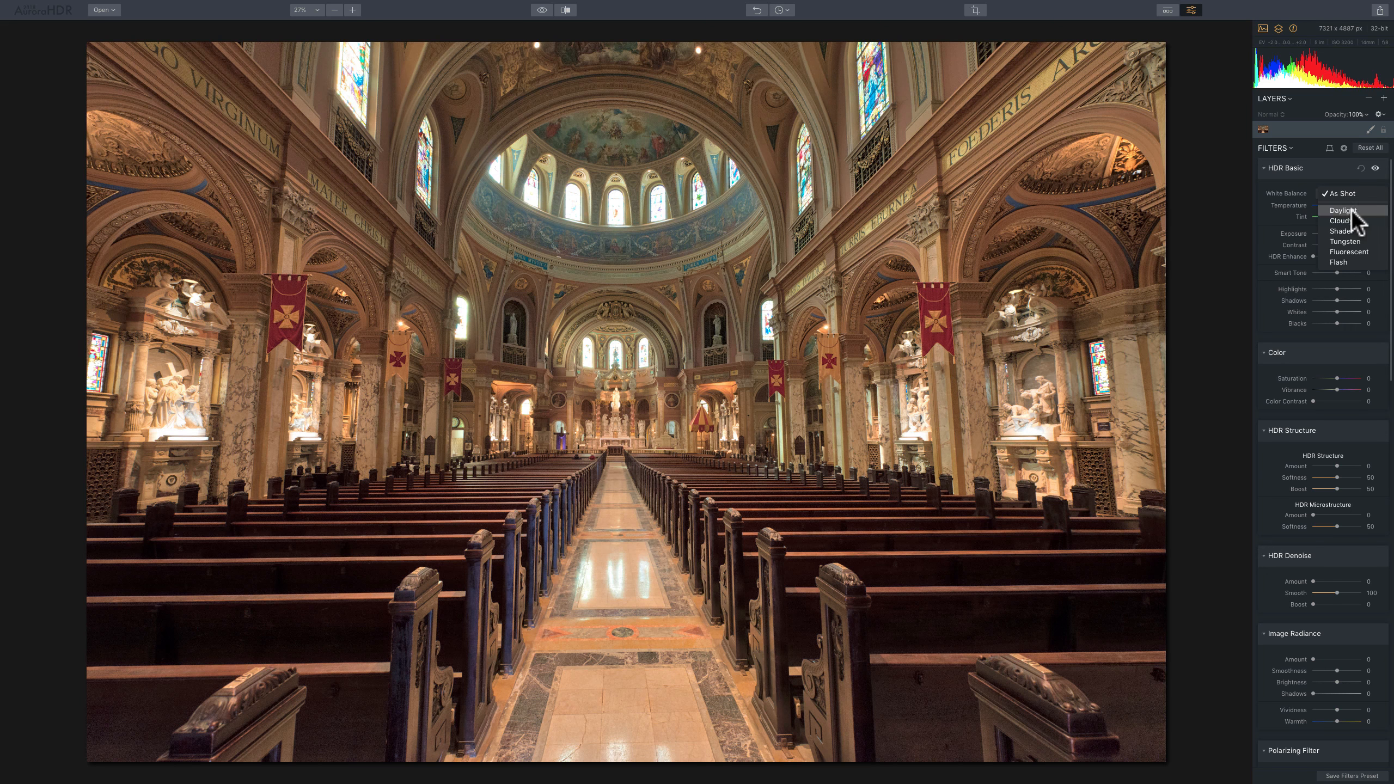
click(1353, 211)
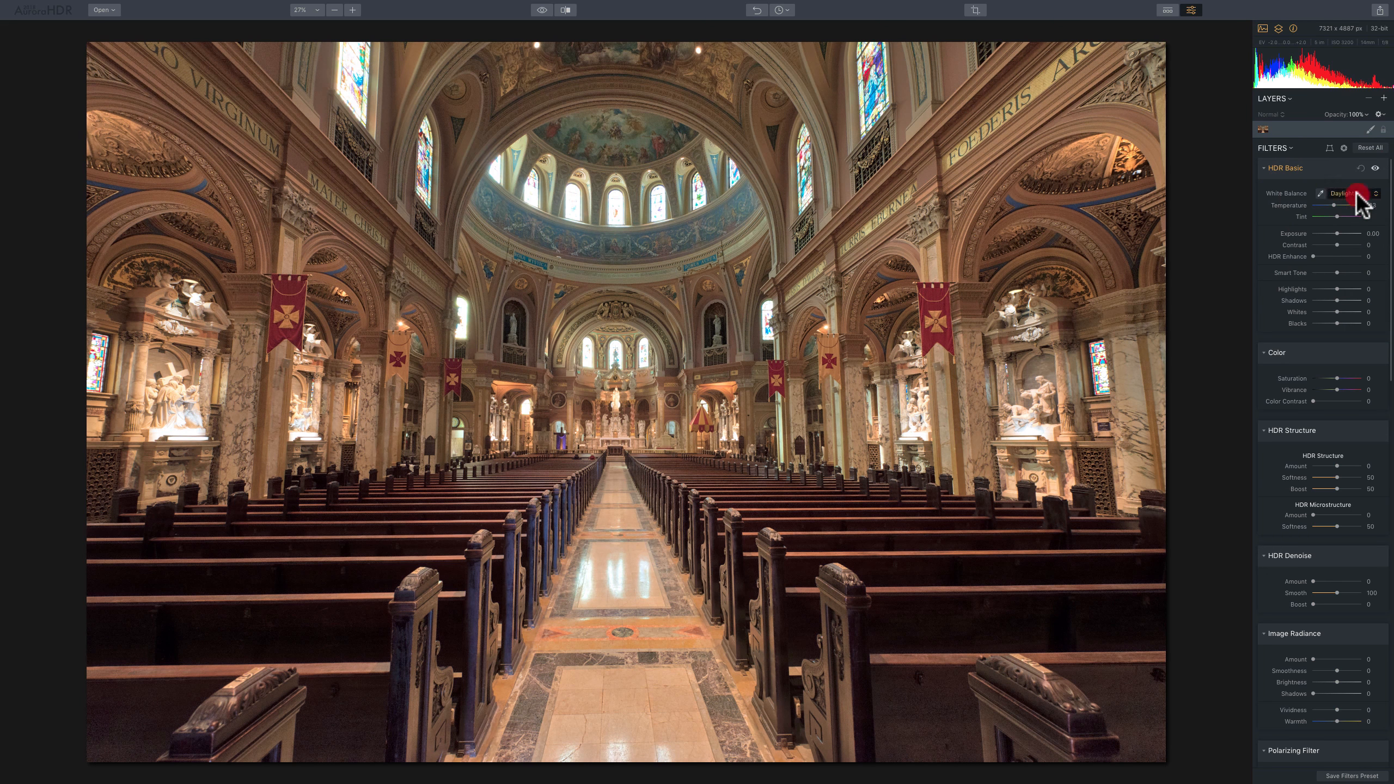
click(1357, 194)
click(1355, 204)
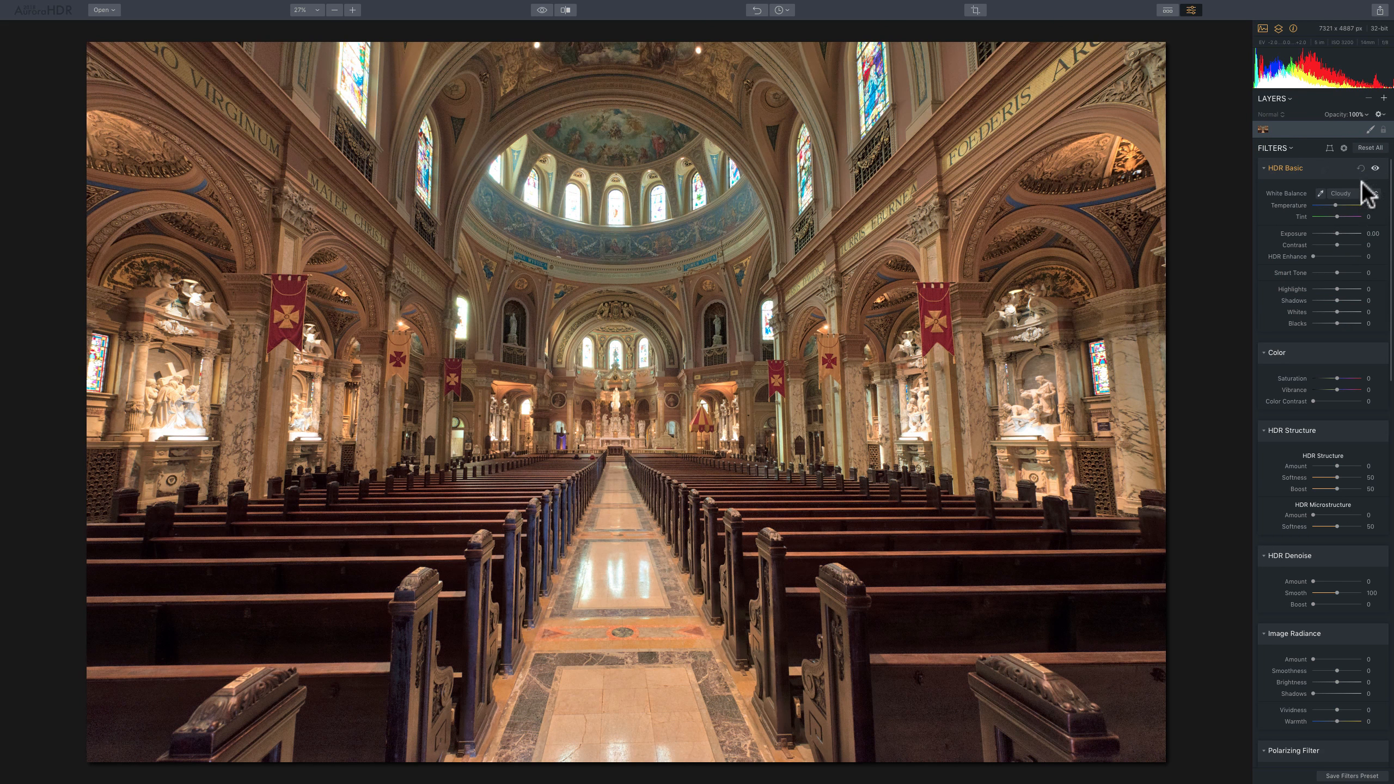
click(1357, 195)
click(1353, 211)
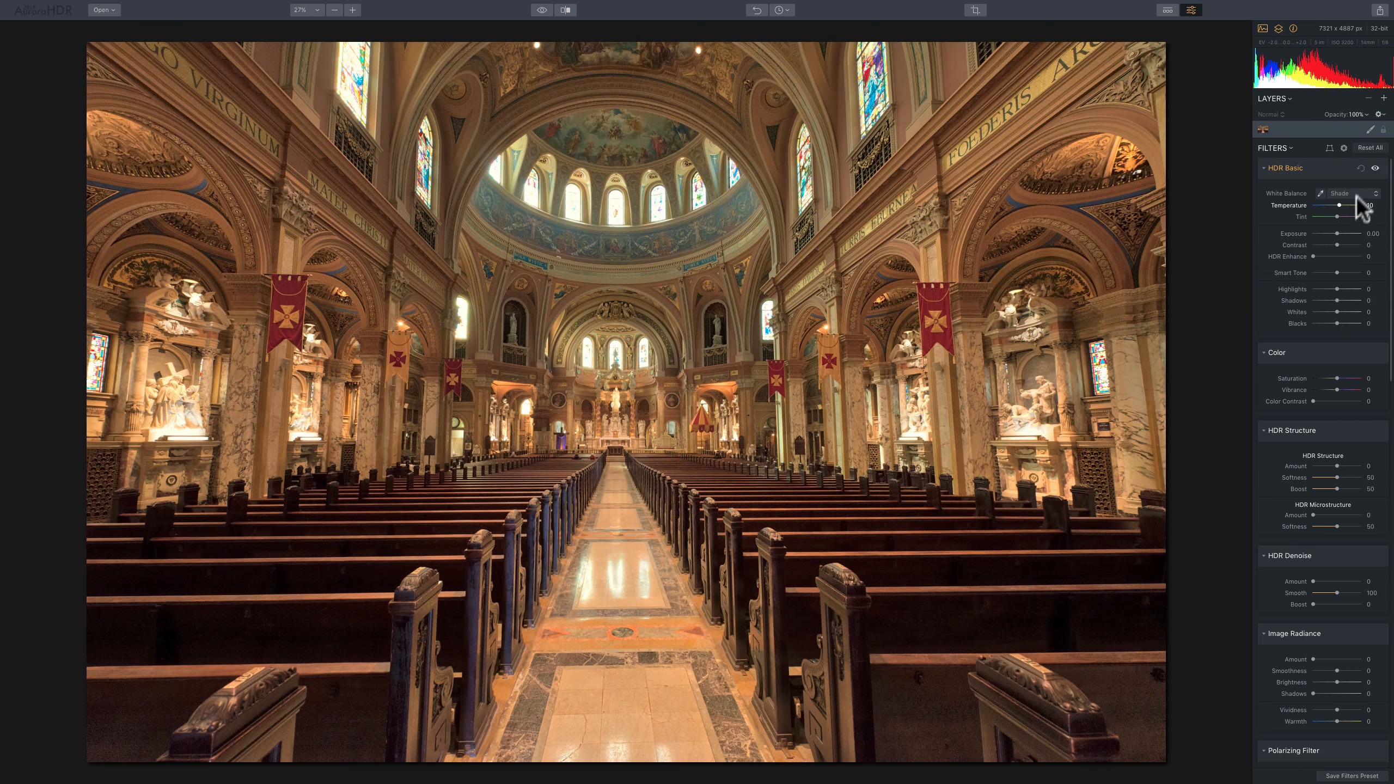
click(1356, 195)
click(1353, 204)
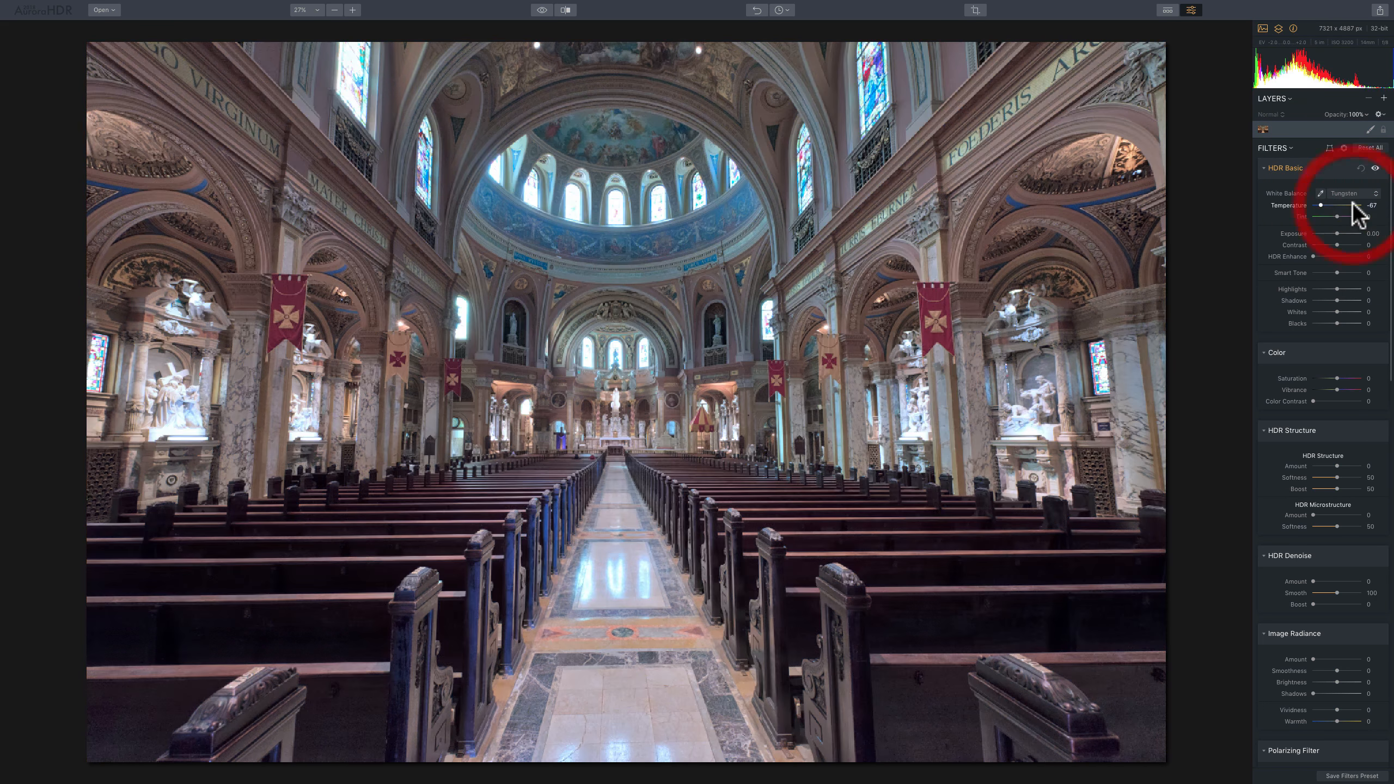
Step: Try the Fluorescent and Flash white balance presets, and return the white balance to As Shot
click(1355, 195)
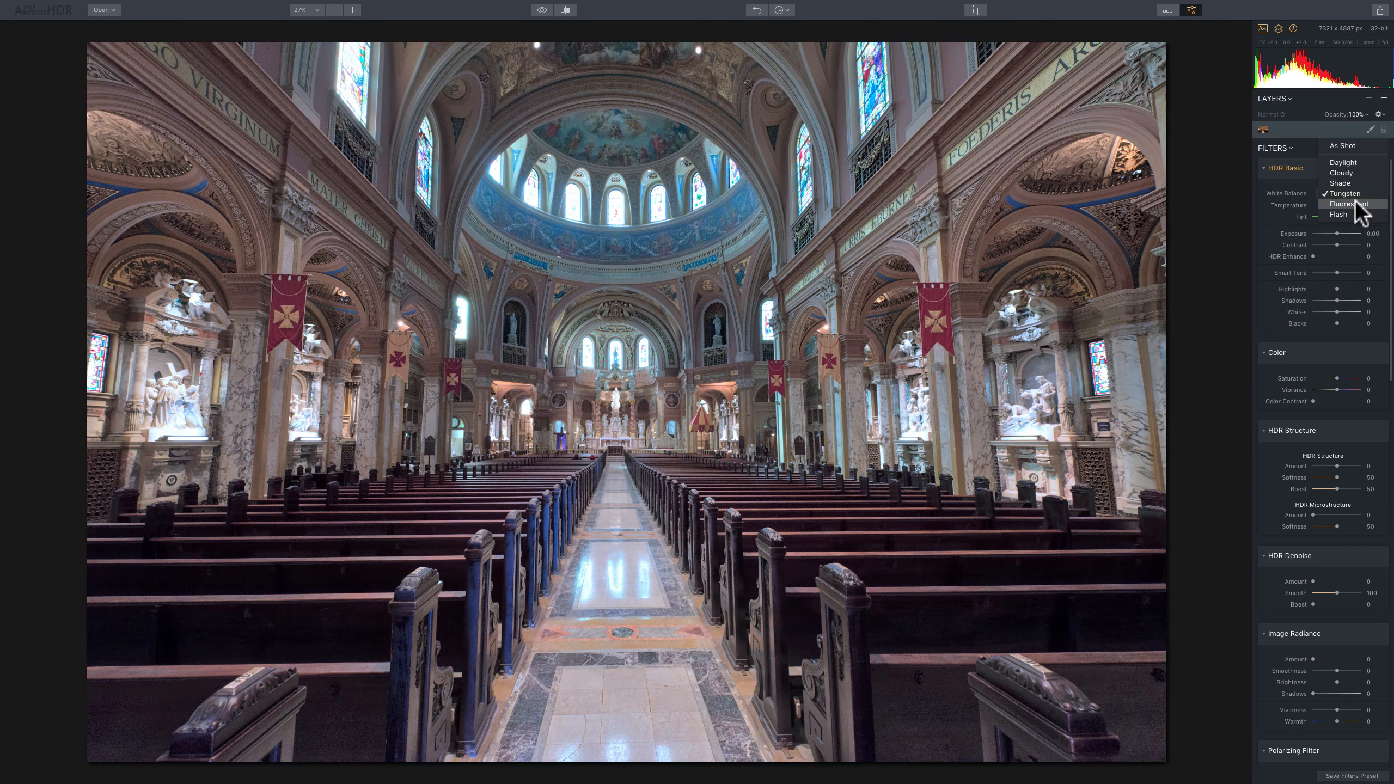
click(1355, 203)
click(1354, 197)
click(1349, 203)
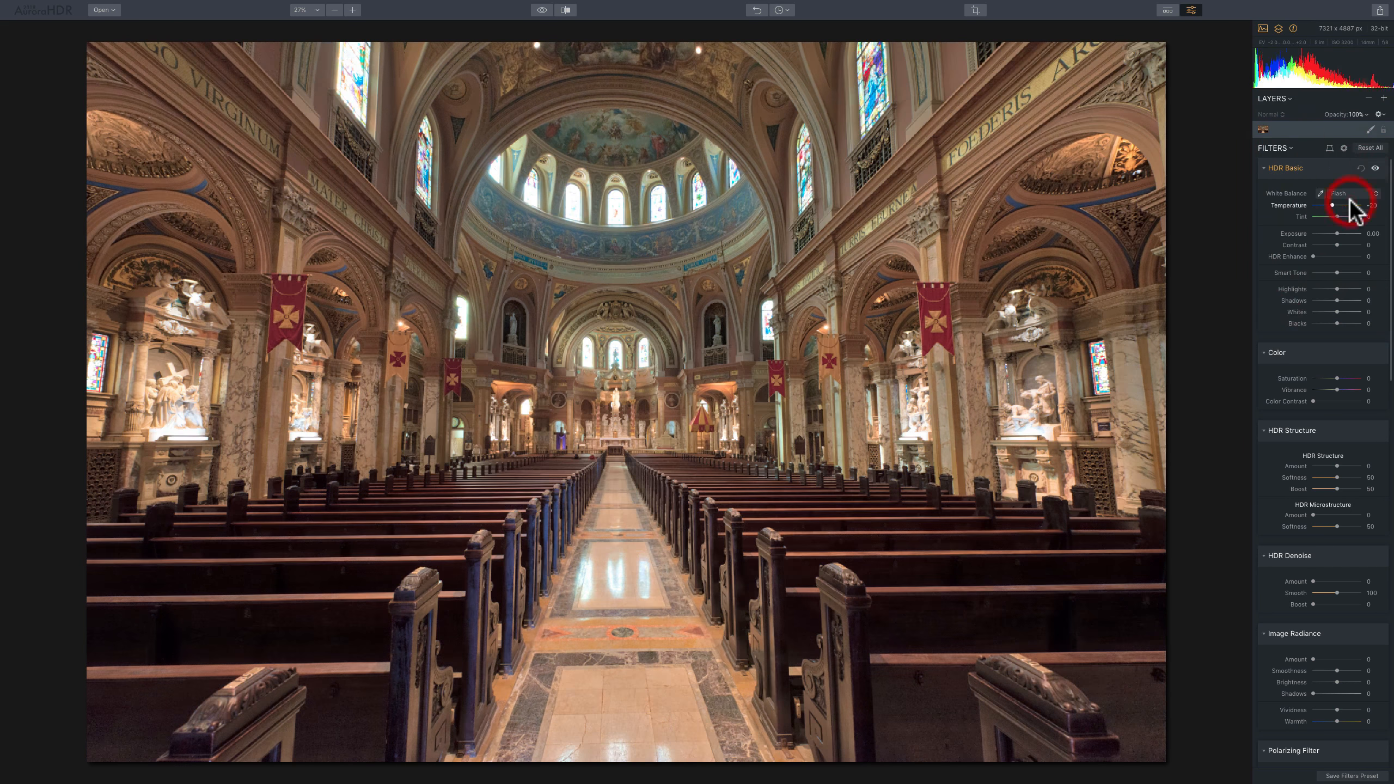
click(1349, 193)
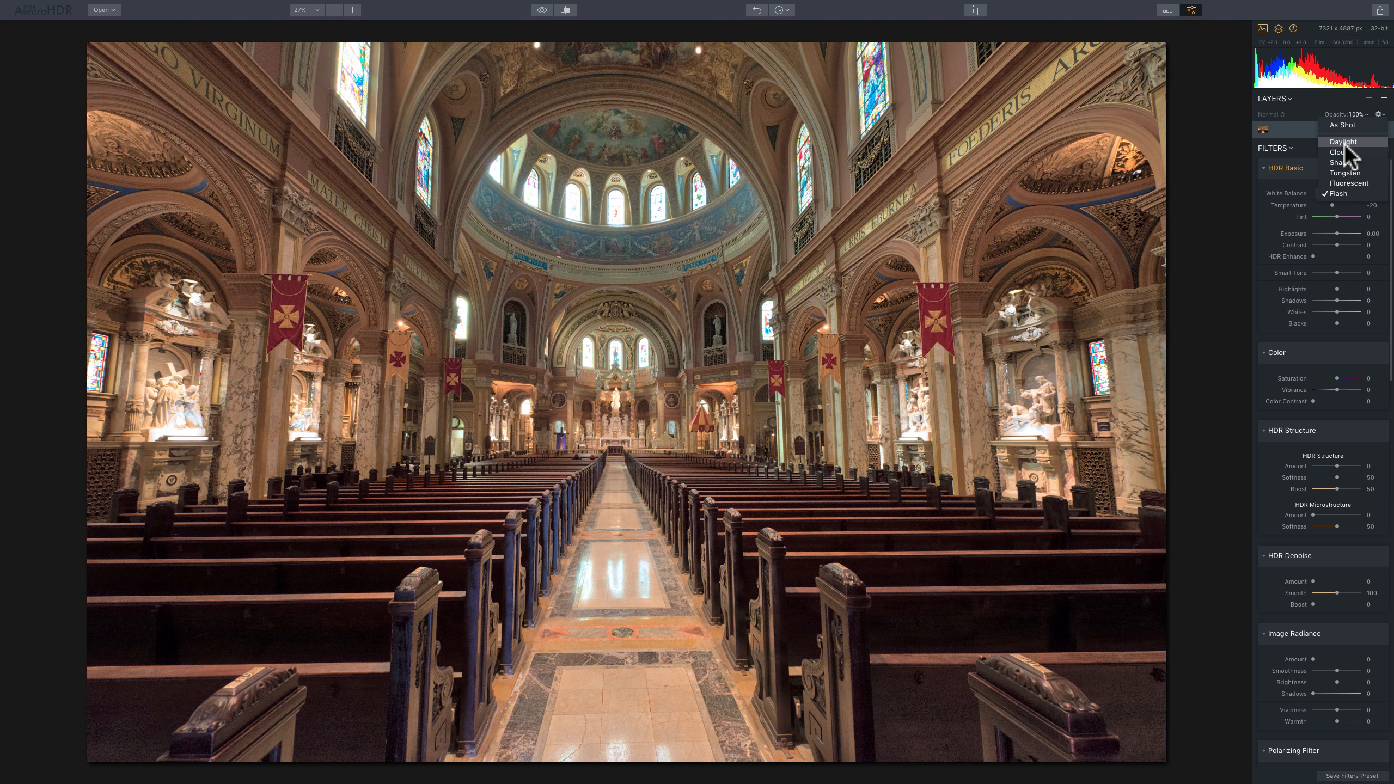
click(1343, 126)
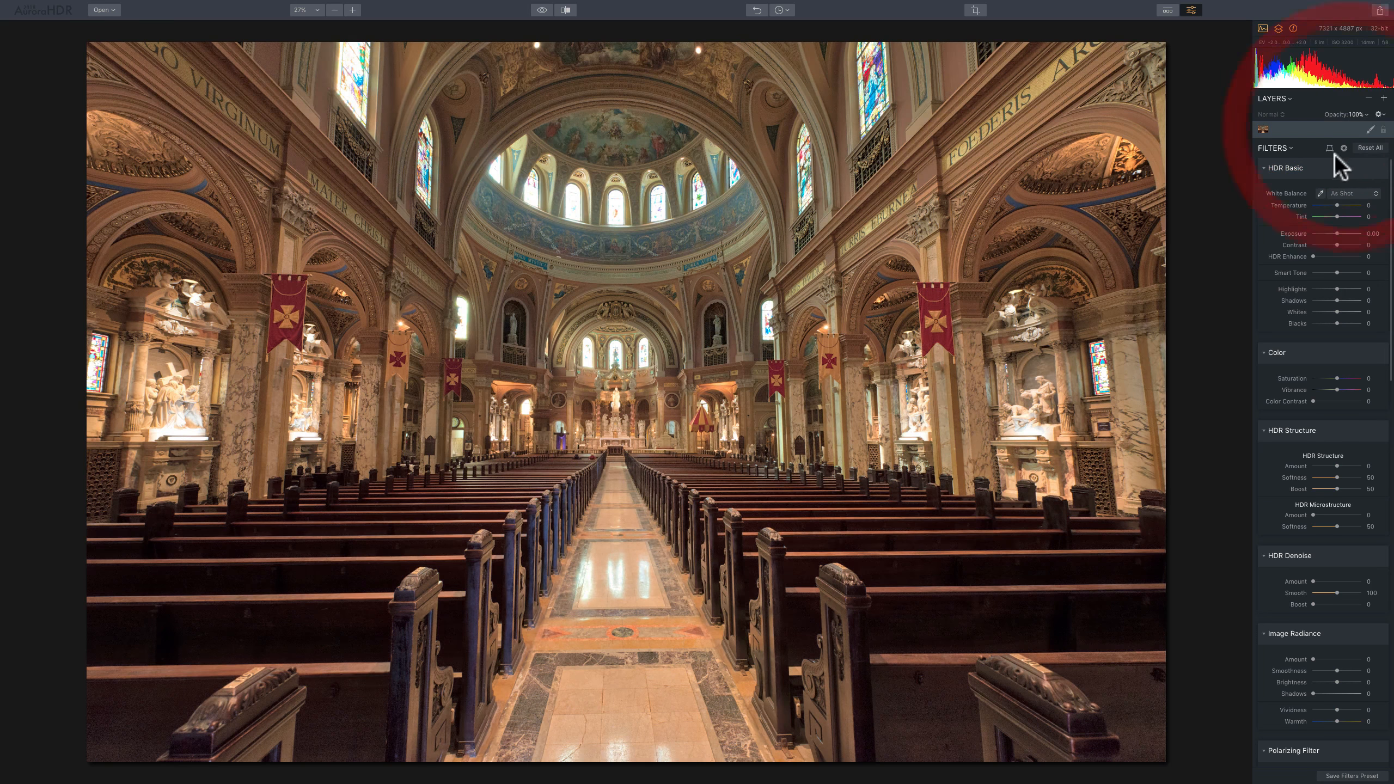
Step: Sample a neutral tone on the arch beside the dome for white balance, and fine-tune Temperature to -51 and Tint to -28
click(1321, 193)
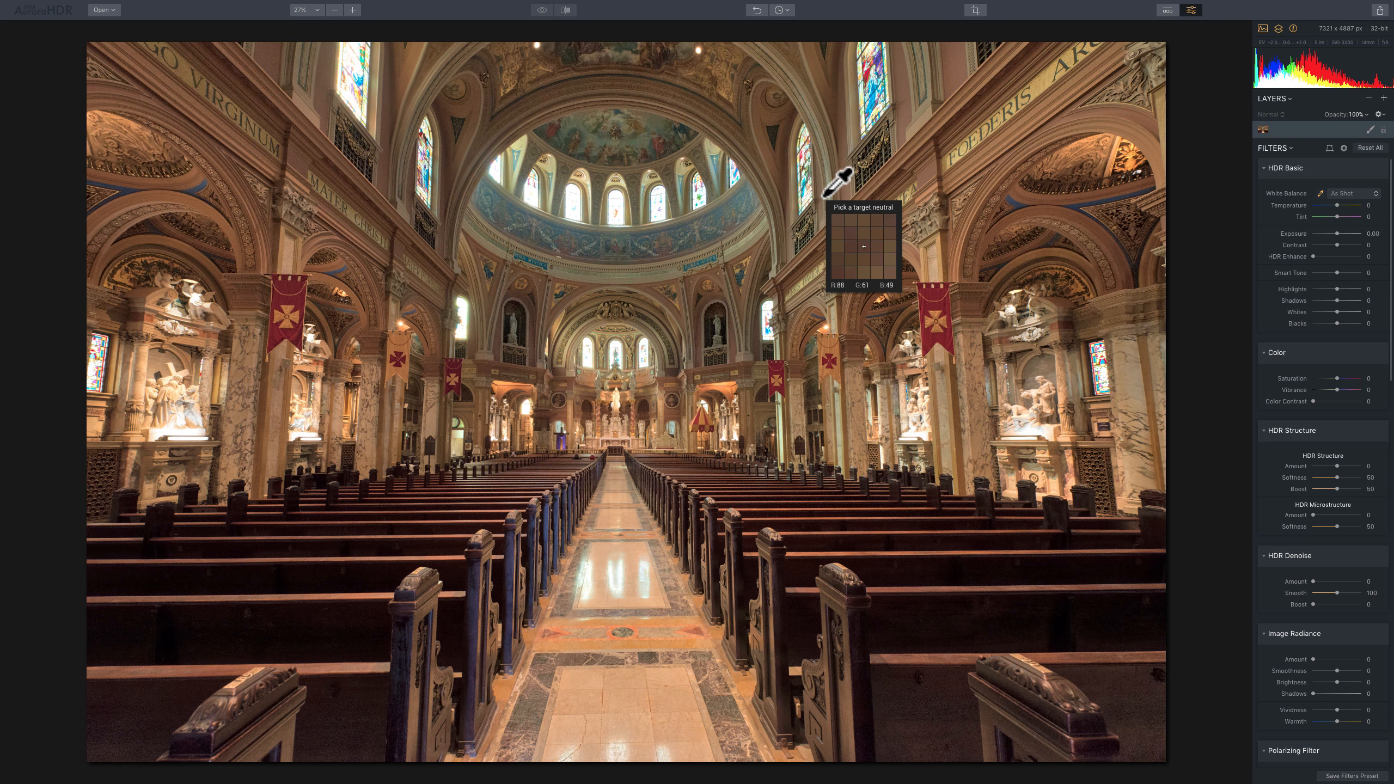
click(823, 196)
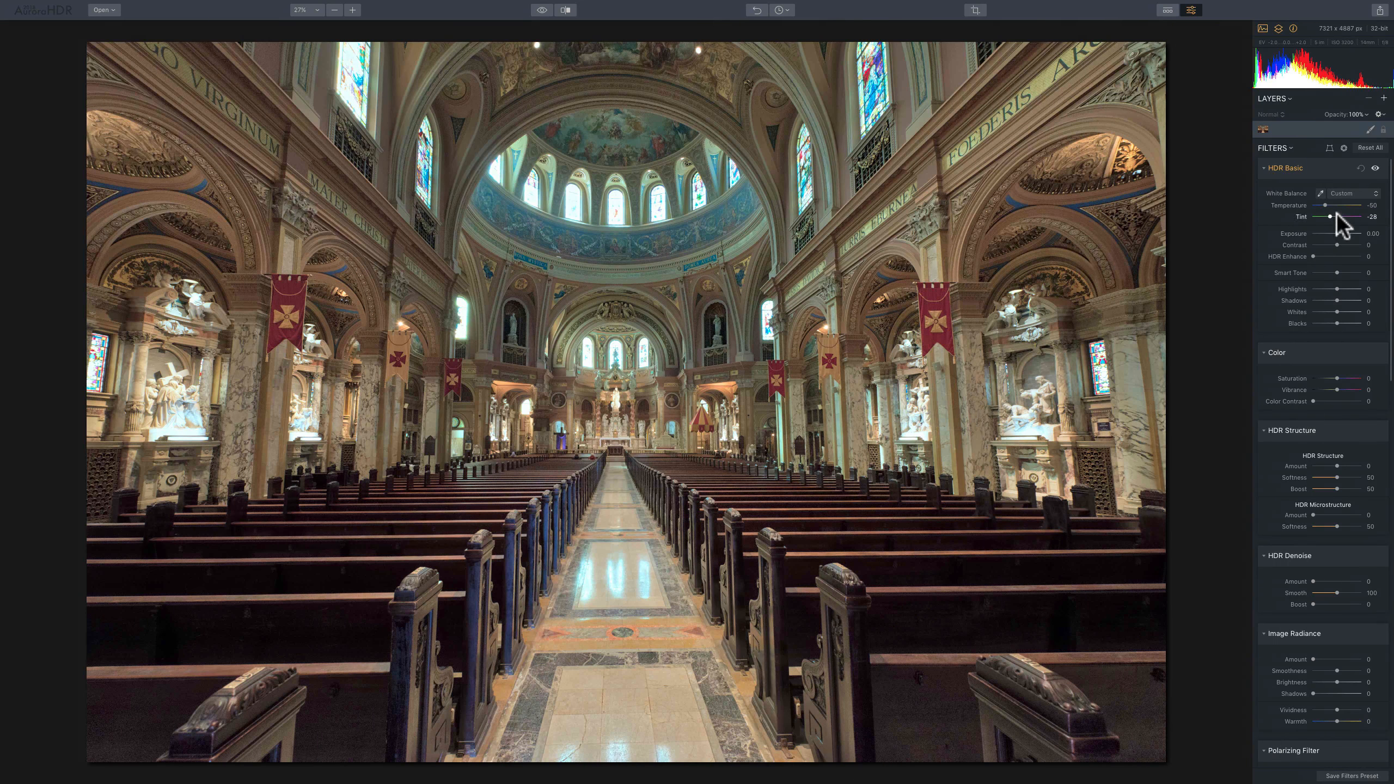
drag(1324, 205, 1325, 205)
drag(1331, 216, 1332, 215)
Step: Try an Exposure of about 3.39, reset Exposure to its default, and raise Contrast slightly
mouse_move(1337, 234)
mouse_down()
mouse_move(1356, 234)
mouse_move(1318, 233)
mouse_move(1351, 233)
mouse_up()
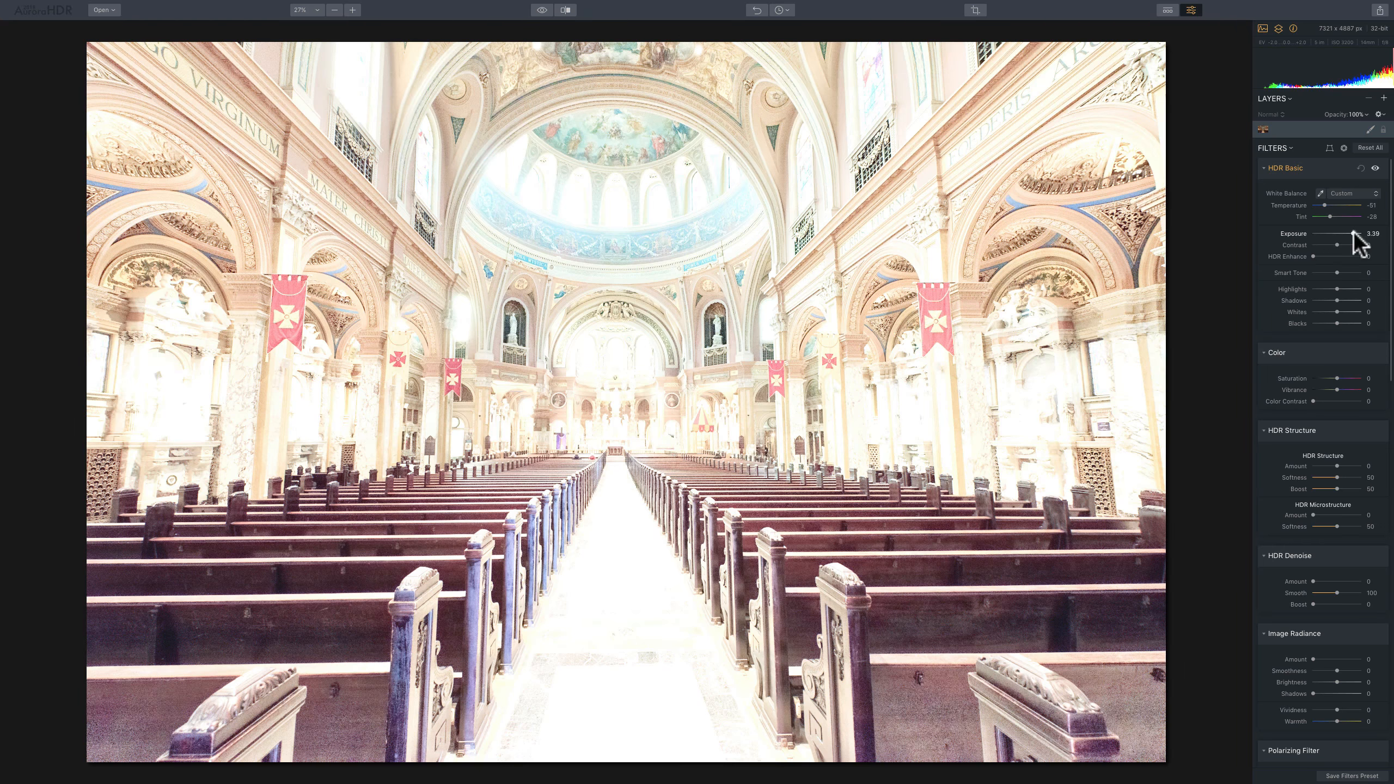
double_click(1291, 232)
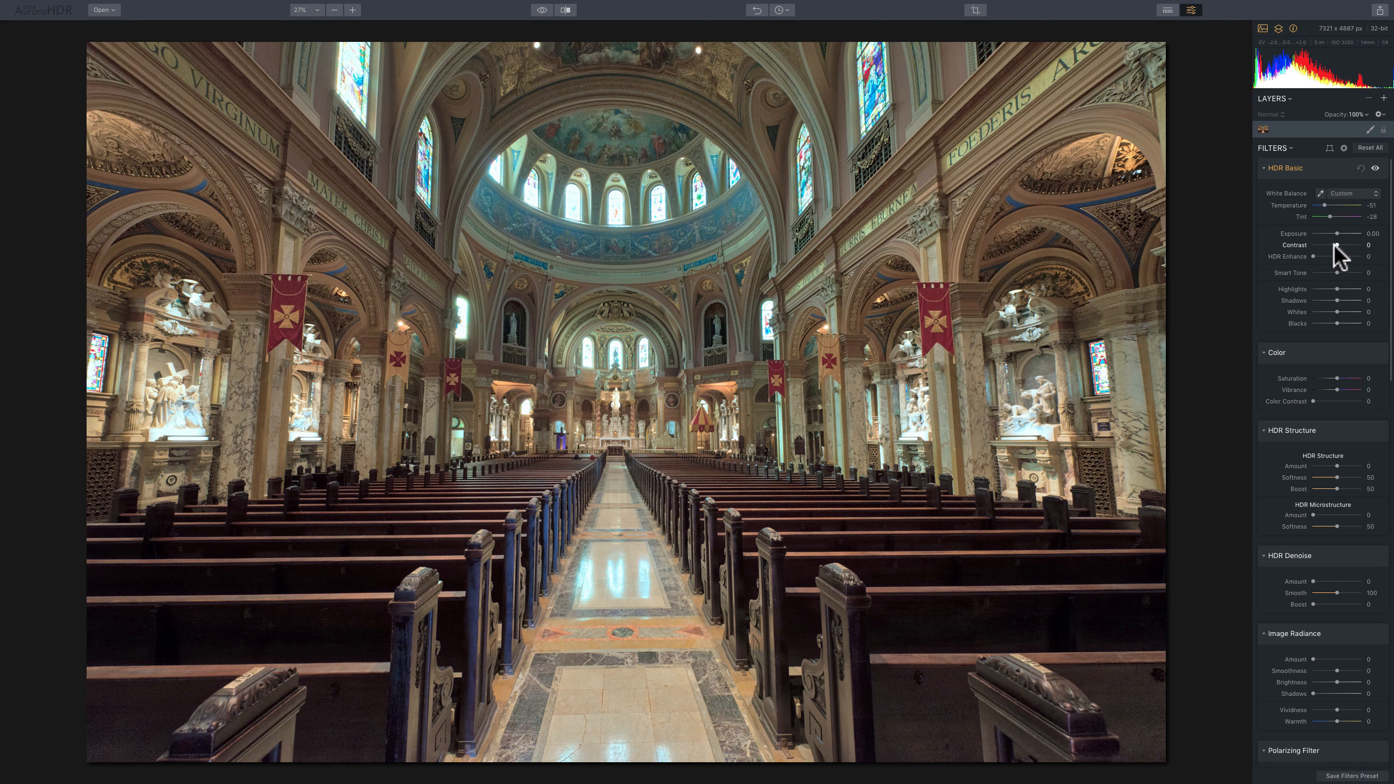
mouse_move(1336, 245)
mouse_down()
mouse_move(1355, 245)
mouse_move(1316, 246)
mouse_move(1339, 245)
mouse_up()
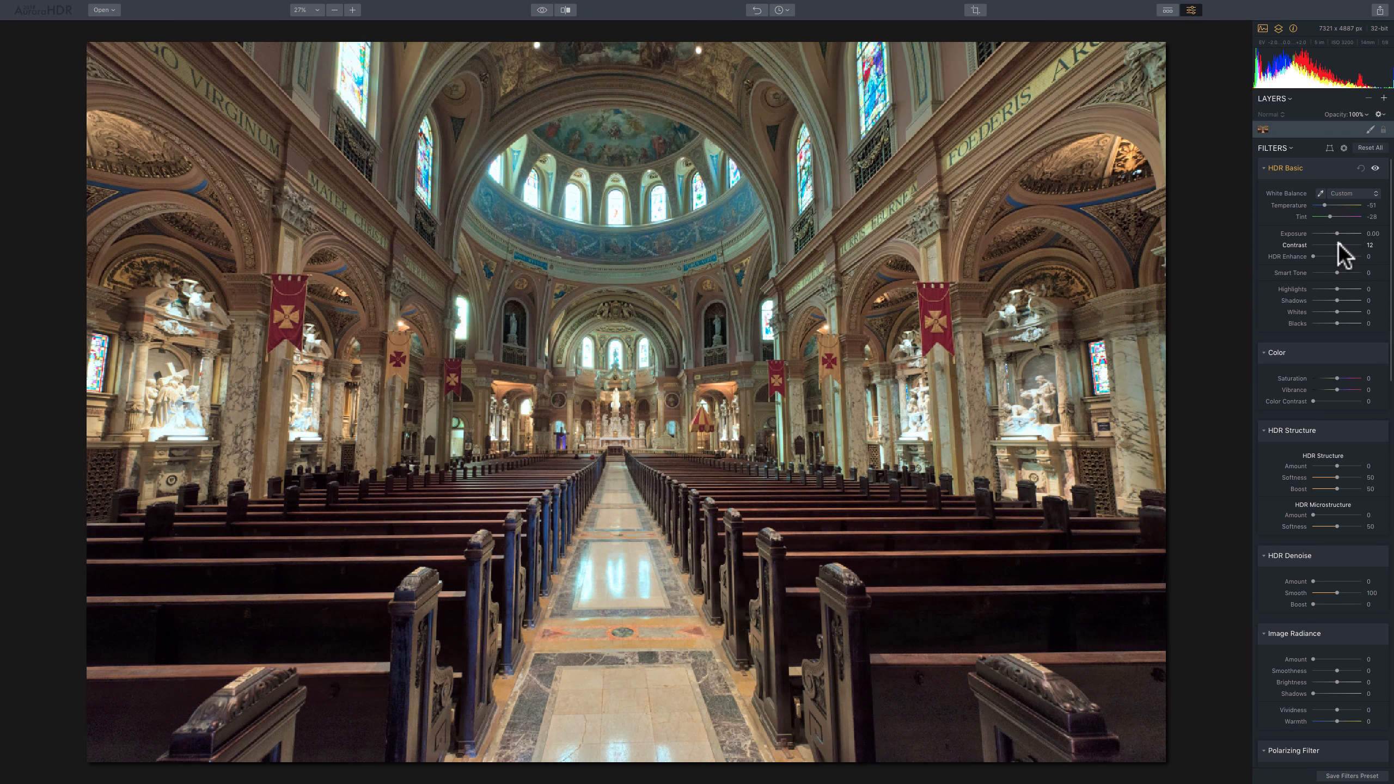
click(1337, 245)
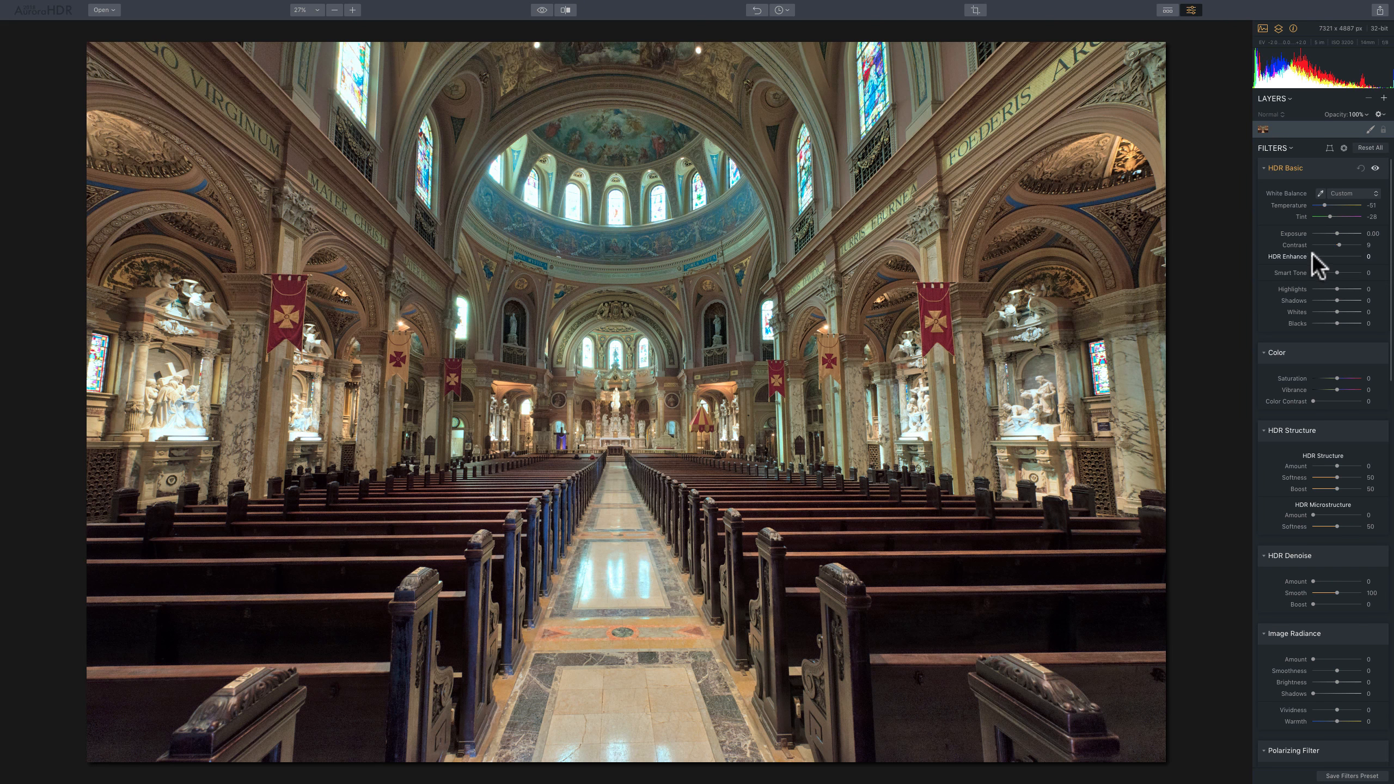
Step: Try HDR Enhance amounts up to 100 and settle on 60 to bring out detail in the church interior
drag(1312, 254, 1345, 255)
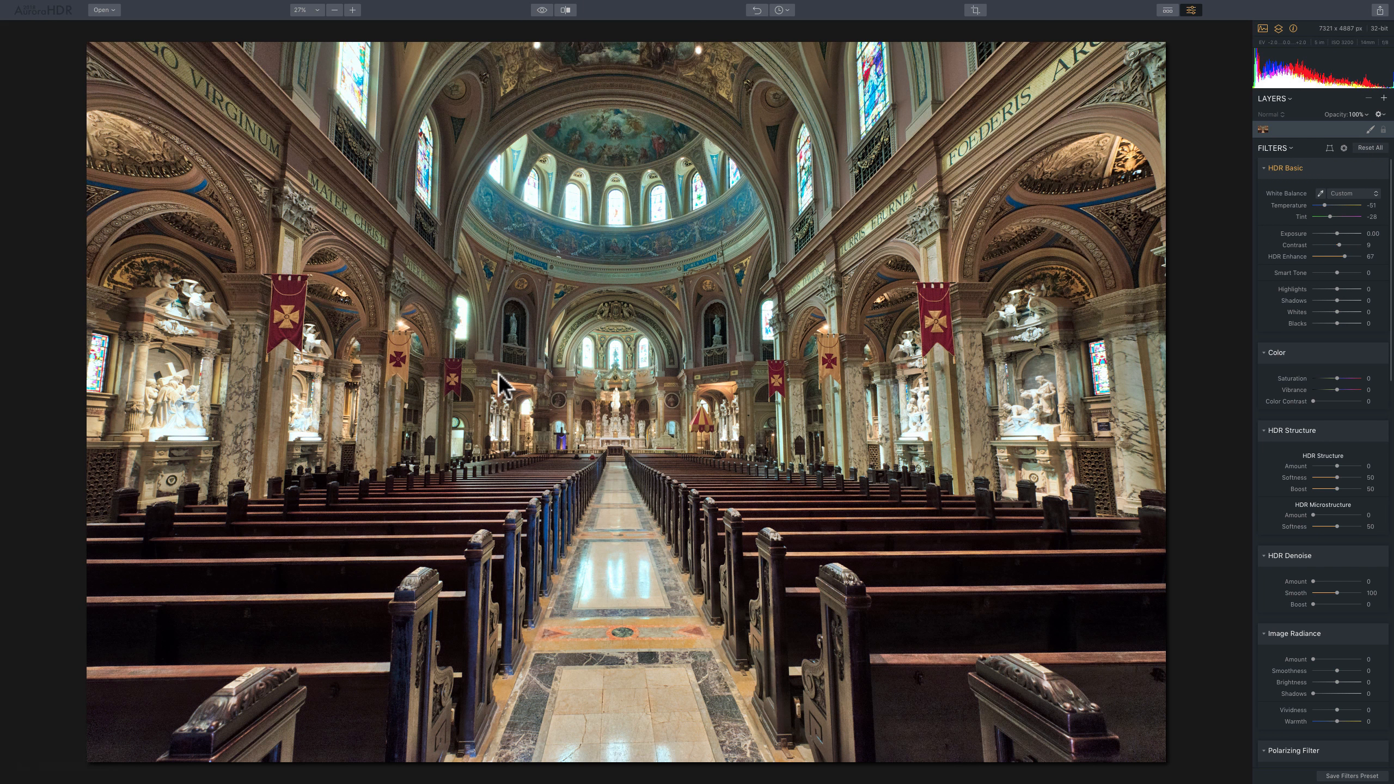
drag(1344, 257, 1356, 257)
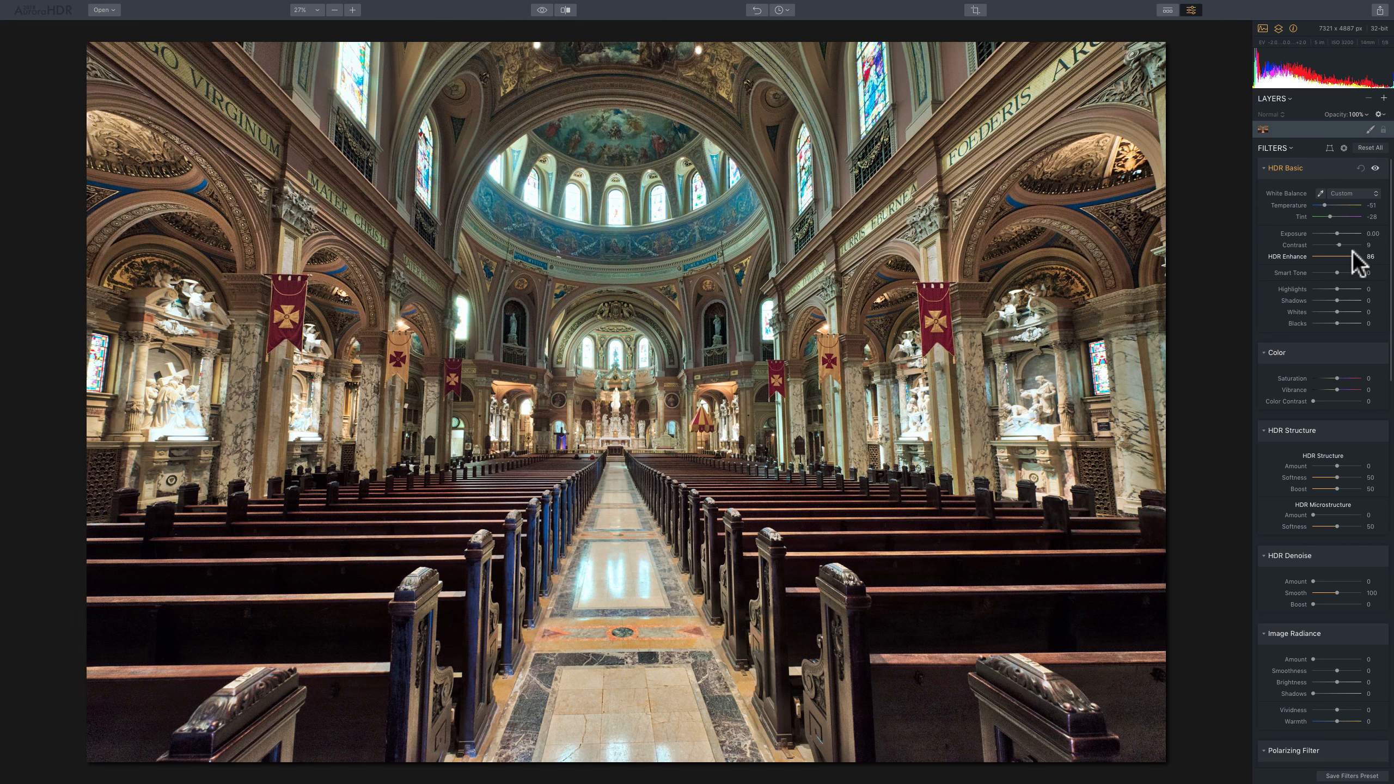
drag(1353, 256, 1361, 257)
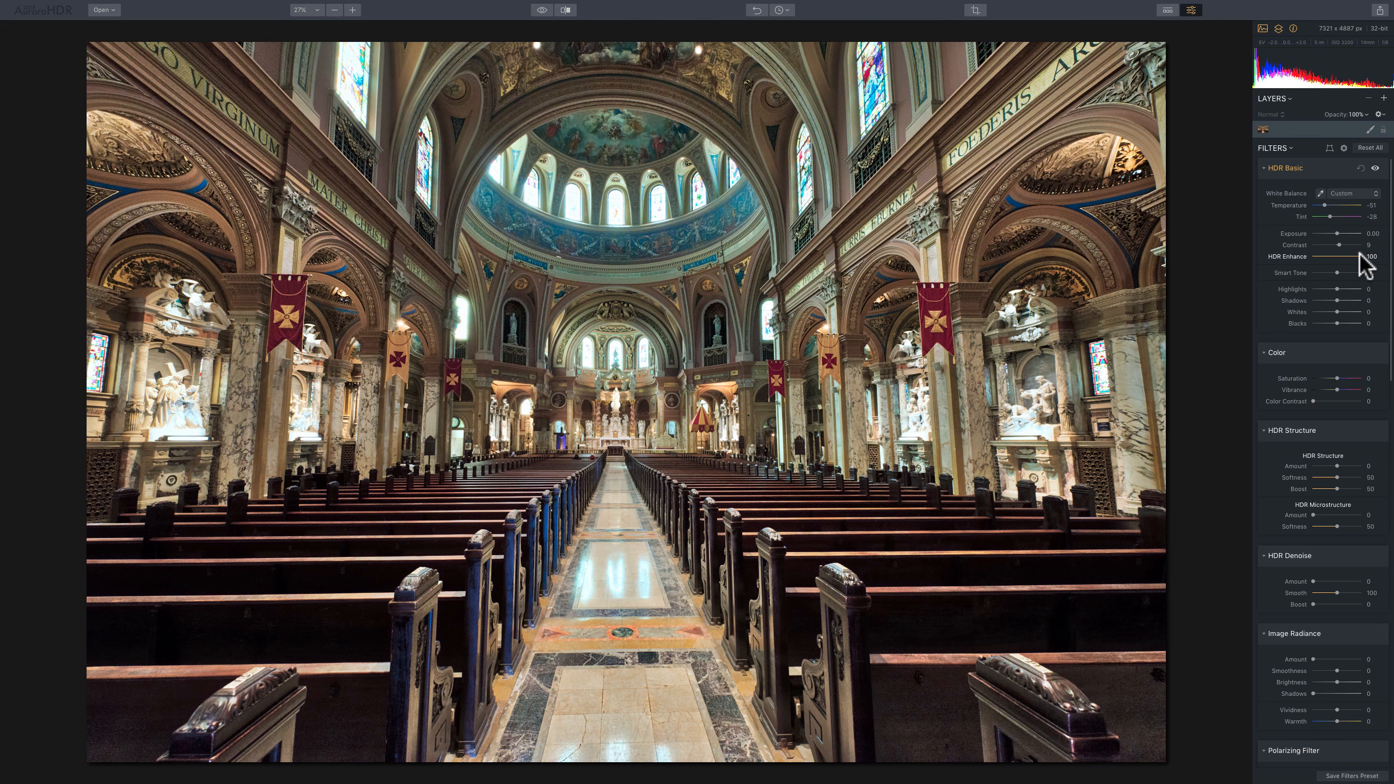
drag(1361, 254, 1354, 254)
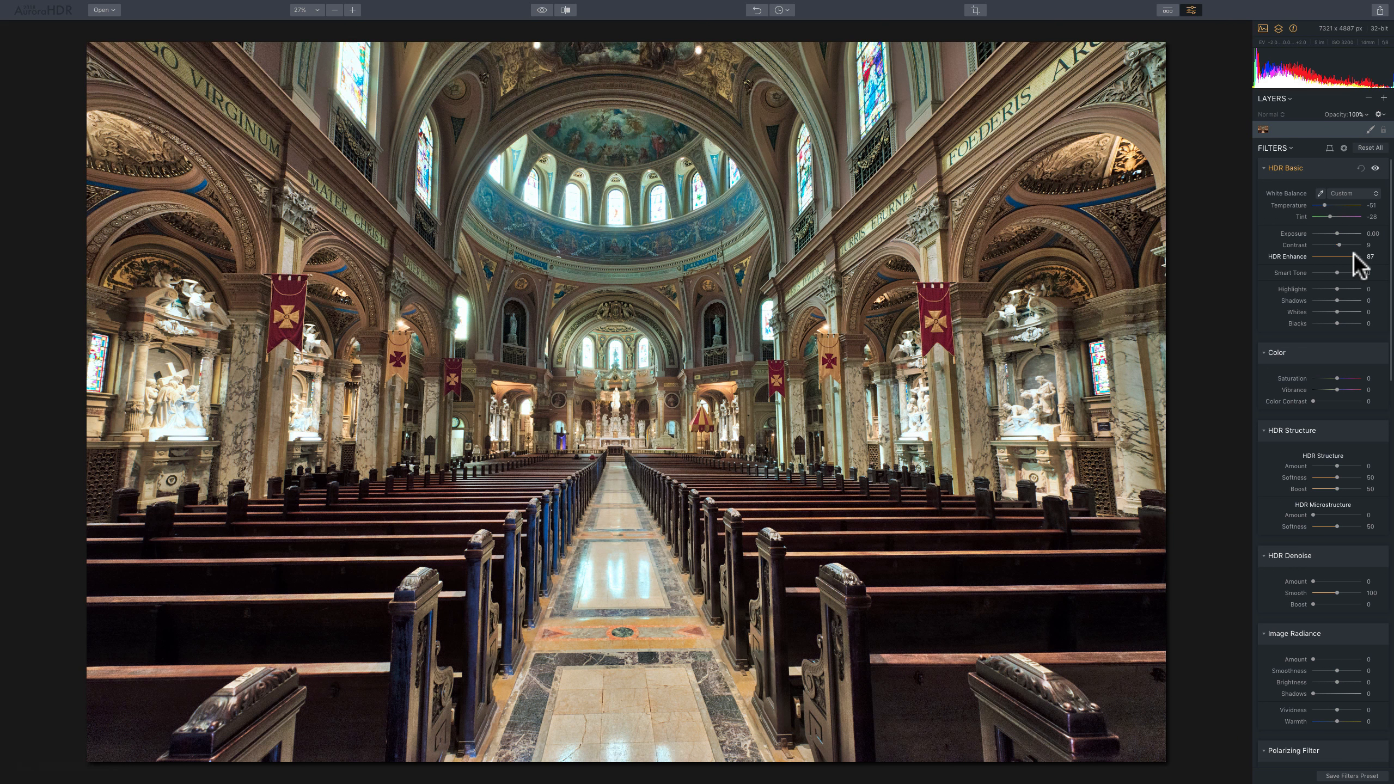
mouse_move(1354, 254)
mouse_down()
mouse_move(1305, 256)
mouse_move(1337, 257)
mouse_up()
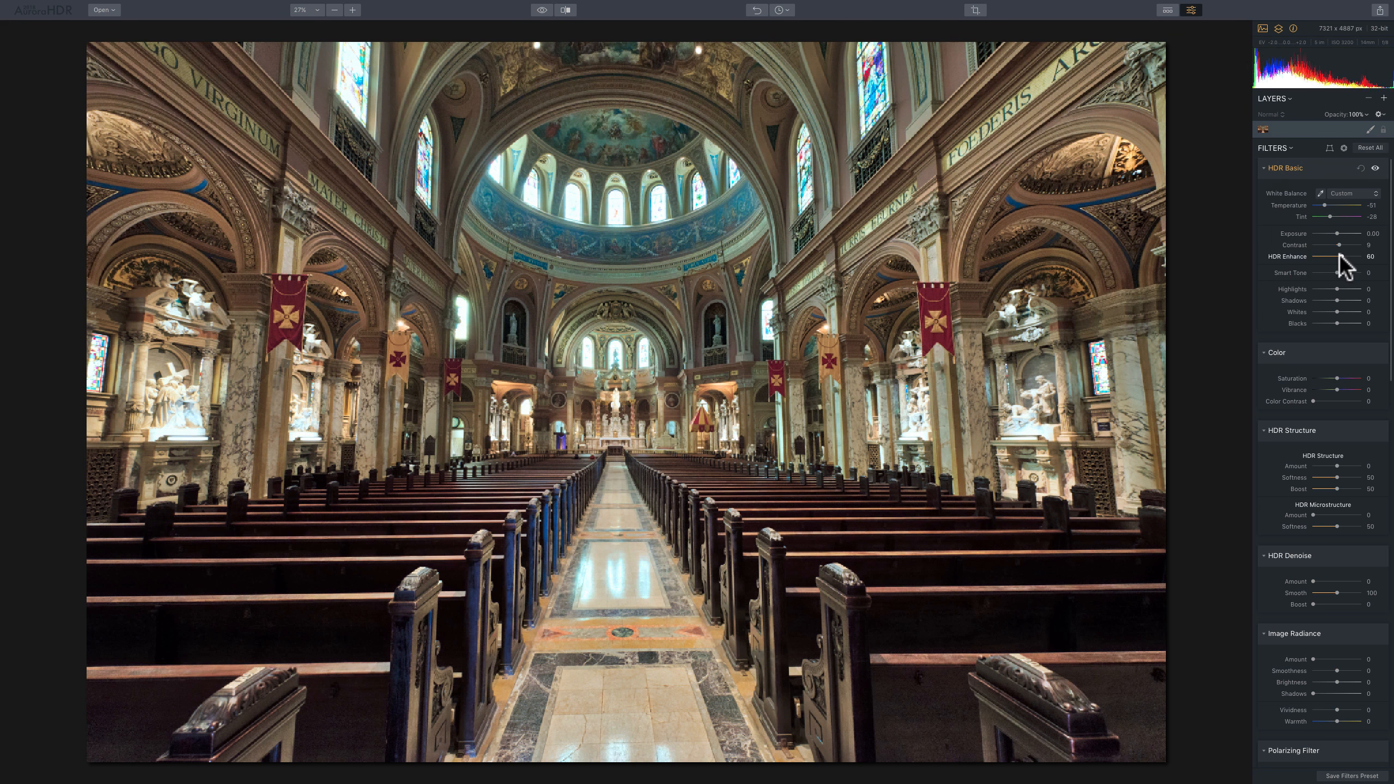
click(1342, 256)
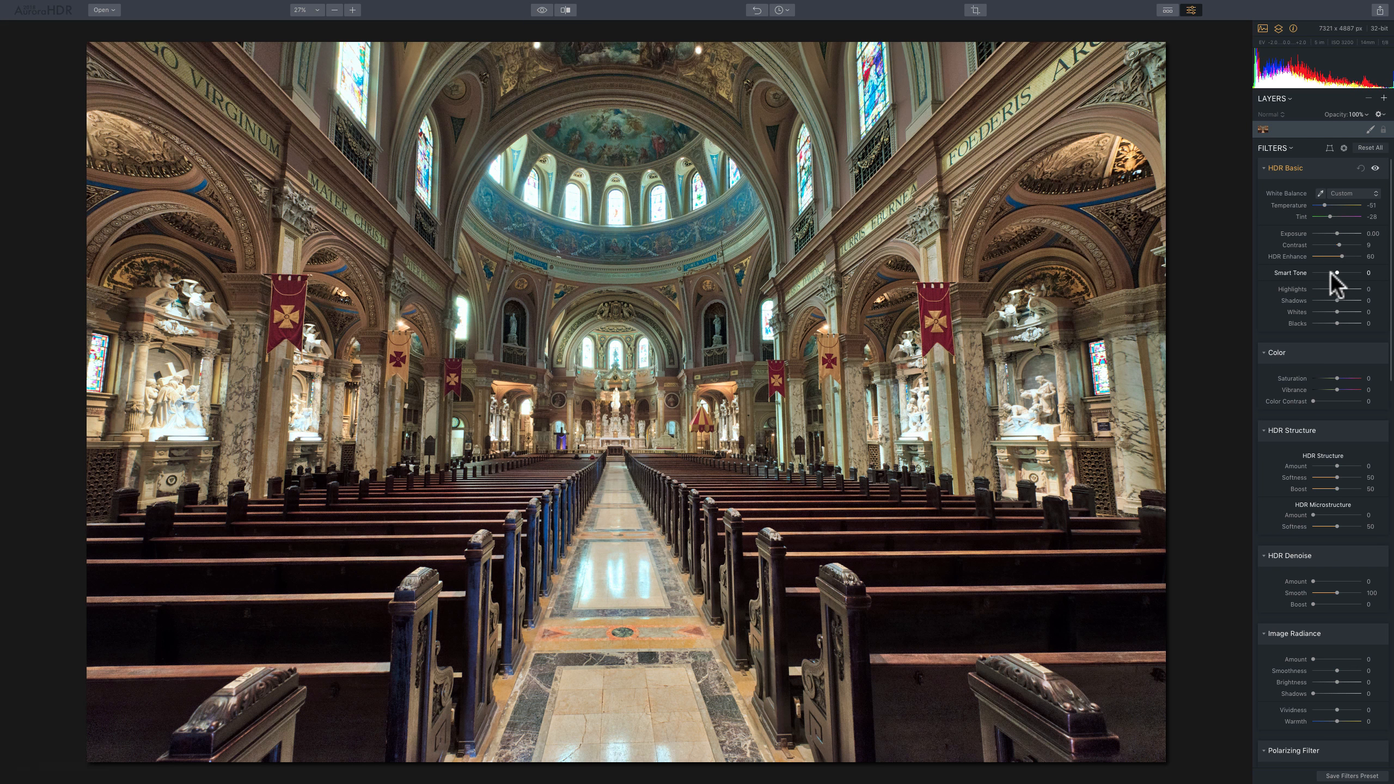
Step: Compare brightening and darkening with Smart Tone, trying about 79, and settle on -30
mouse_move(1338, 272)
mouse_down()
mouse_move(1370, 272)
mouse_move(1338, 273)
mouse_up()
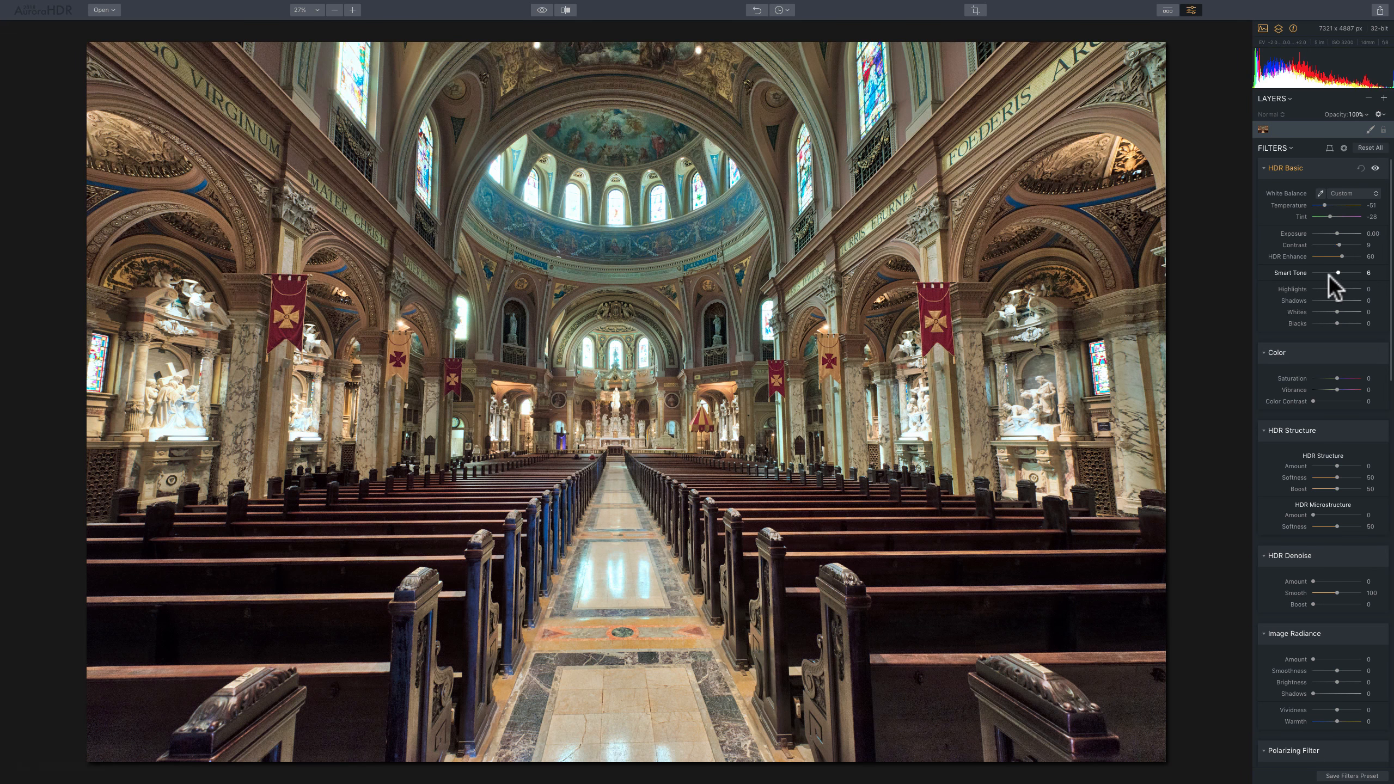
drag(1338, 272, 1355, 272)
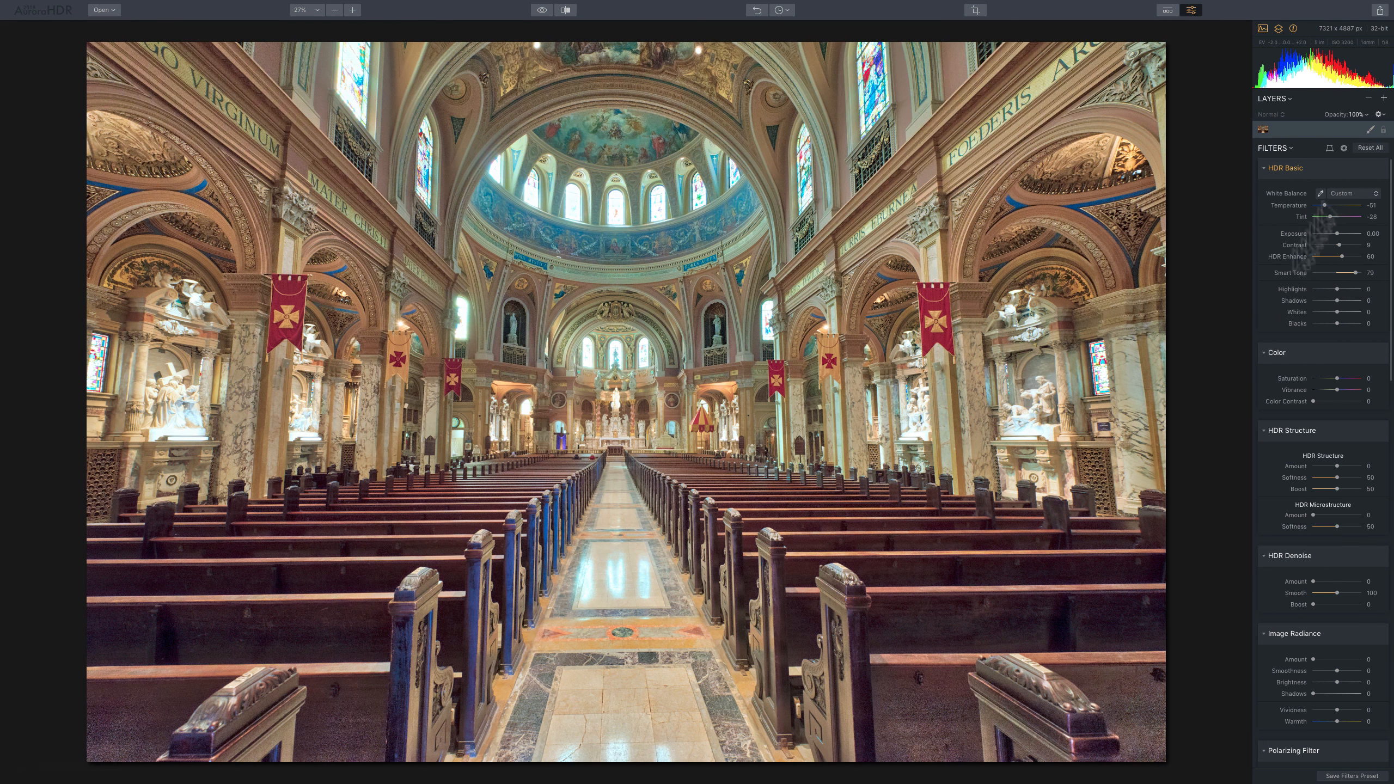
drag(1356, 272, 1335, 272)
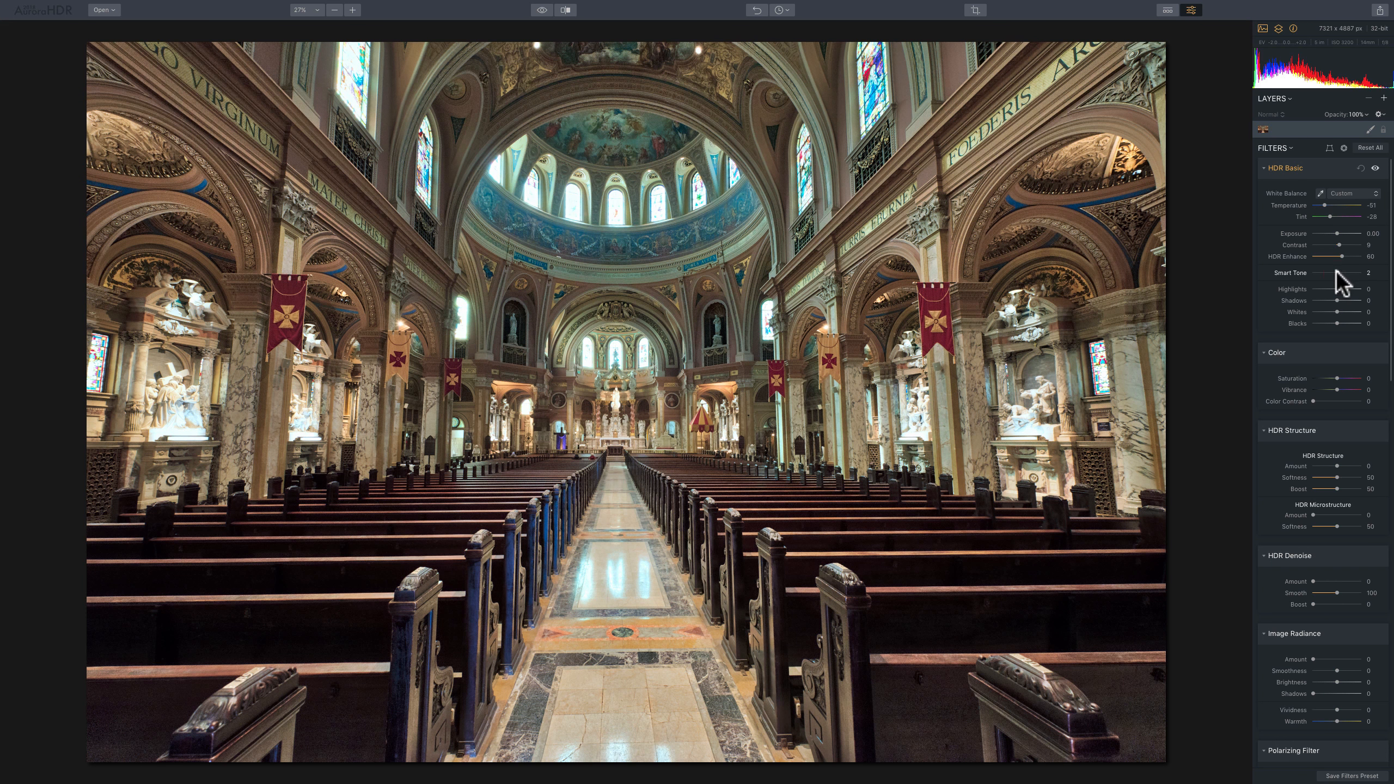
mouse_move(1336, 270)
mouse_down()
mouse_move(1282, 277)
mouse_move(1331, 274)
mouse_up()
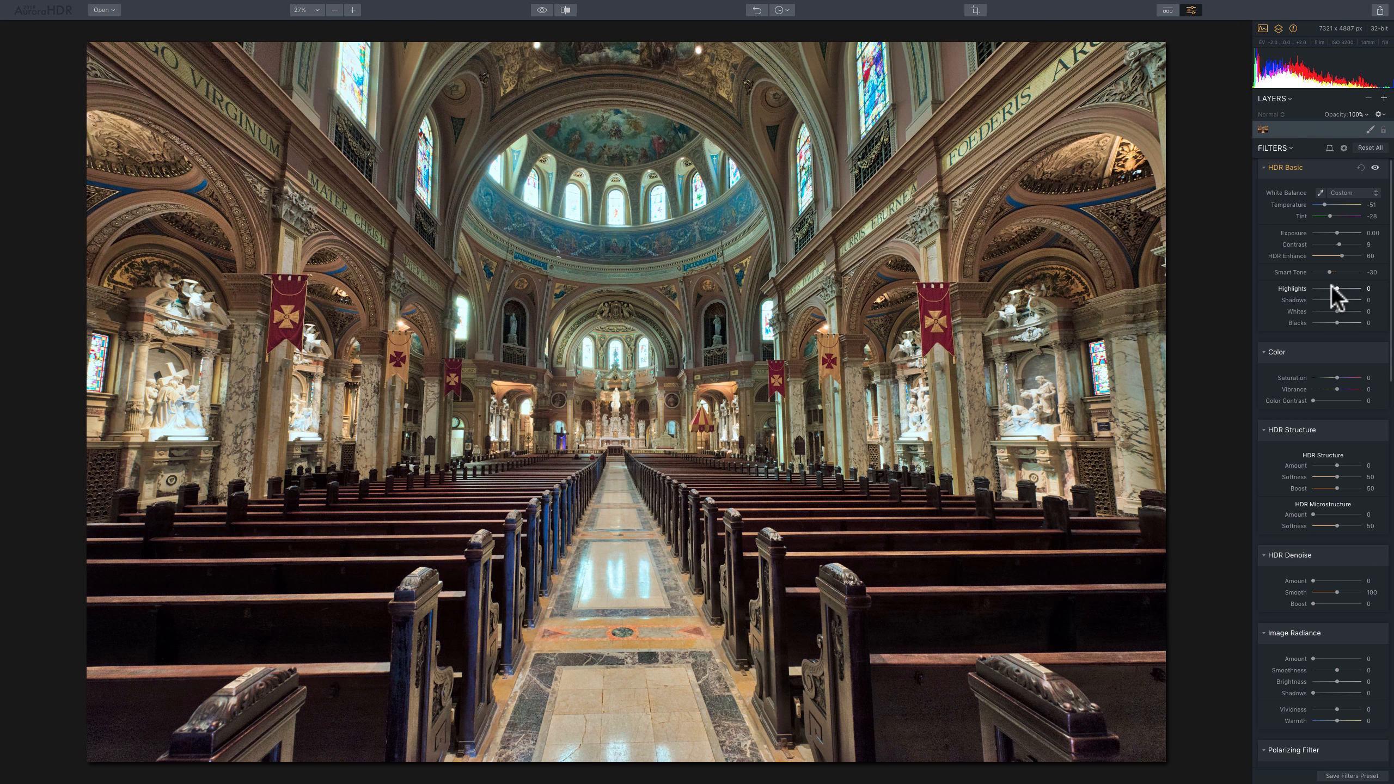
Step: Lower Highlights to -100 and raise Shadows to about 28 in the HDR Basic filter
mouse_move(1339, 288)
mouse_down()
mouse_move(1323, 289)
mouse_move(1355, 289)
mouse_move(1309, 288)
mouse_move(1361, 303)
mouse_move(1319, 301)
mouse_move(1344, 304)
mouse_up()
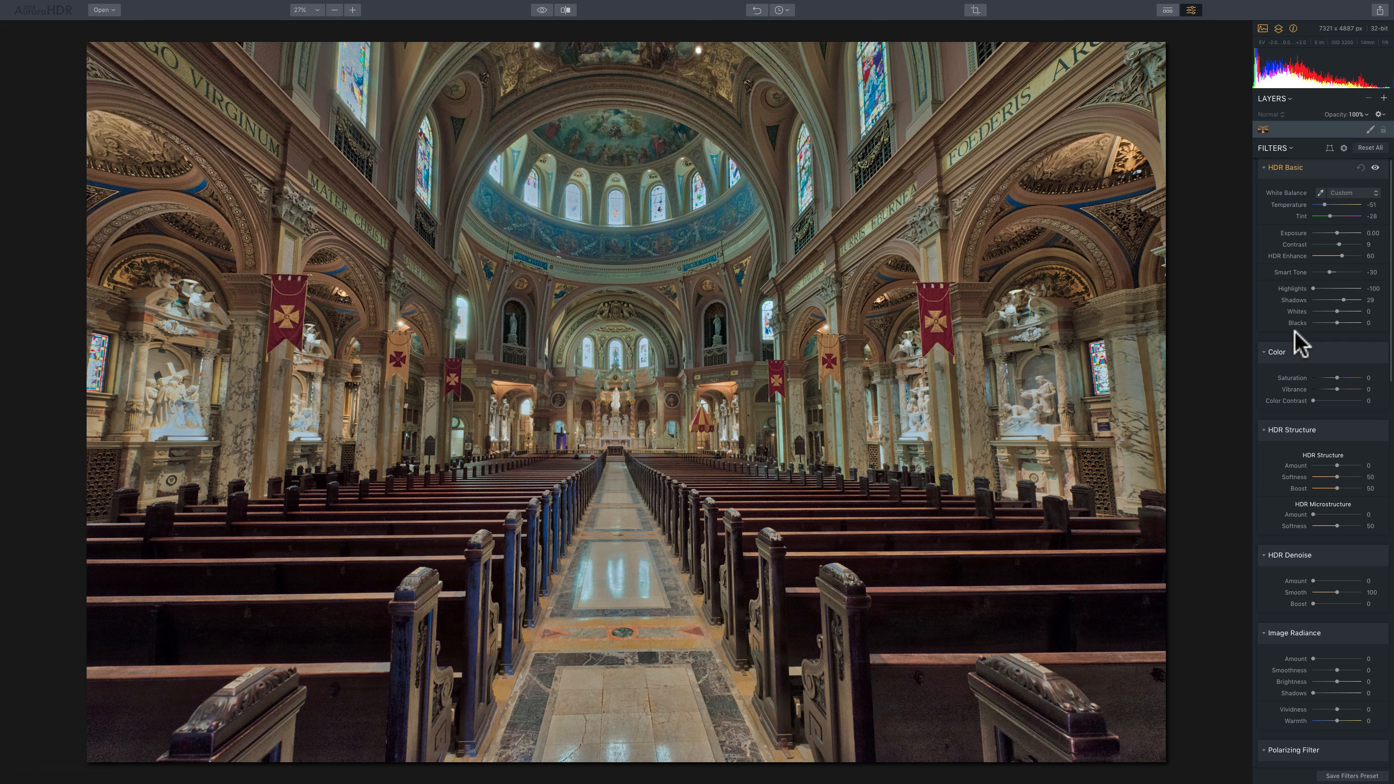
Step: Preview highlight clipping while testing a strong increase in Whites, and settle on -38 for the church interior
key(alt)
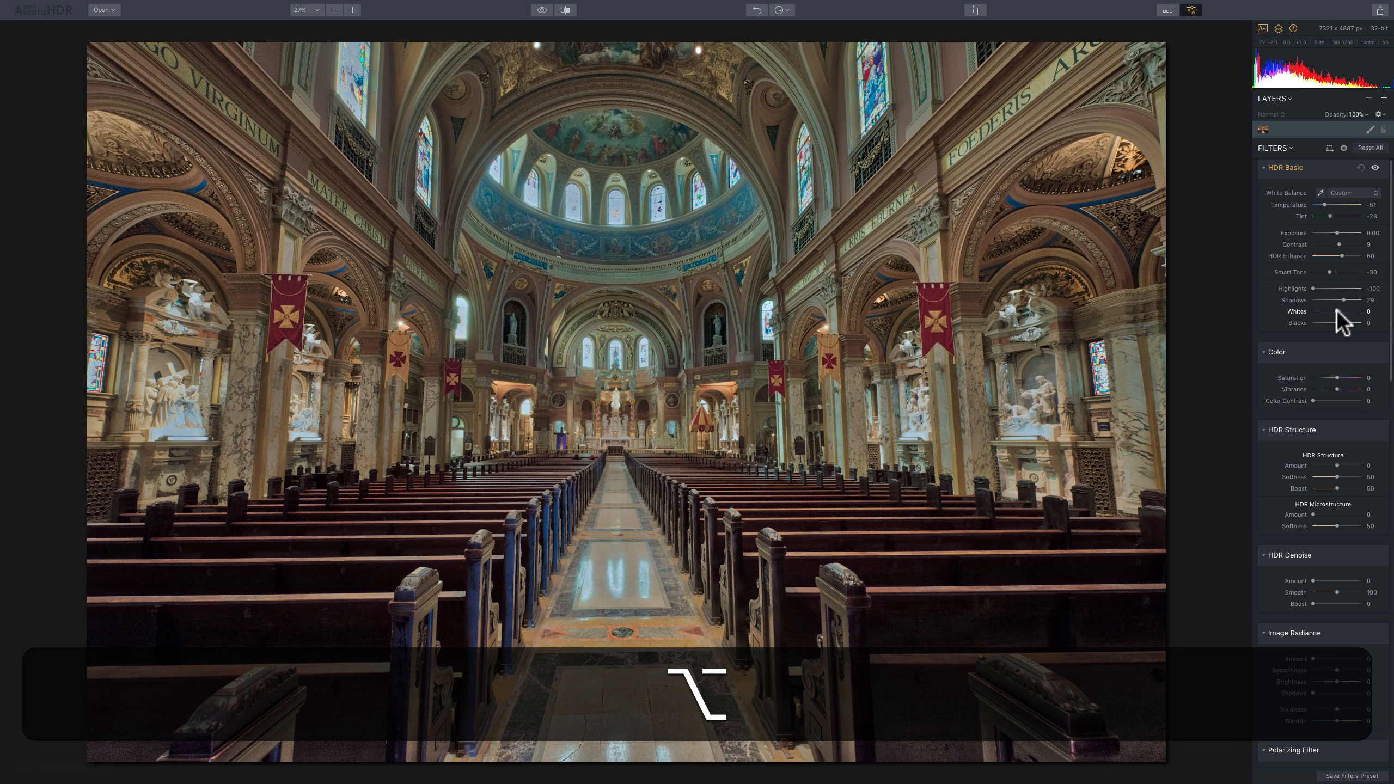
alt+click(1337, 311)
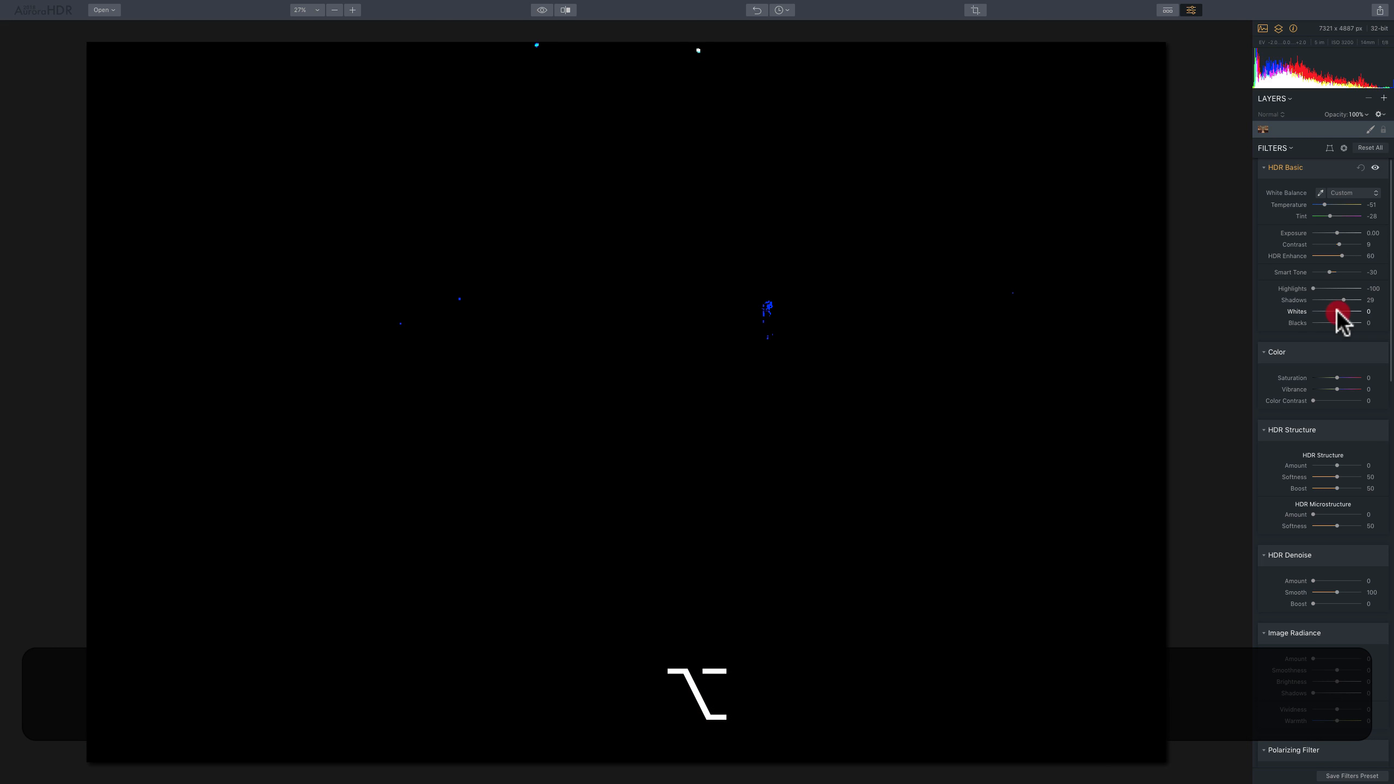
drag(1337, 313, 1355, 314)
drag(1357, 314, 1357, 314)
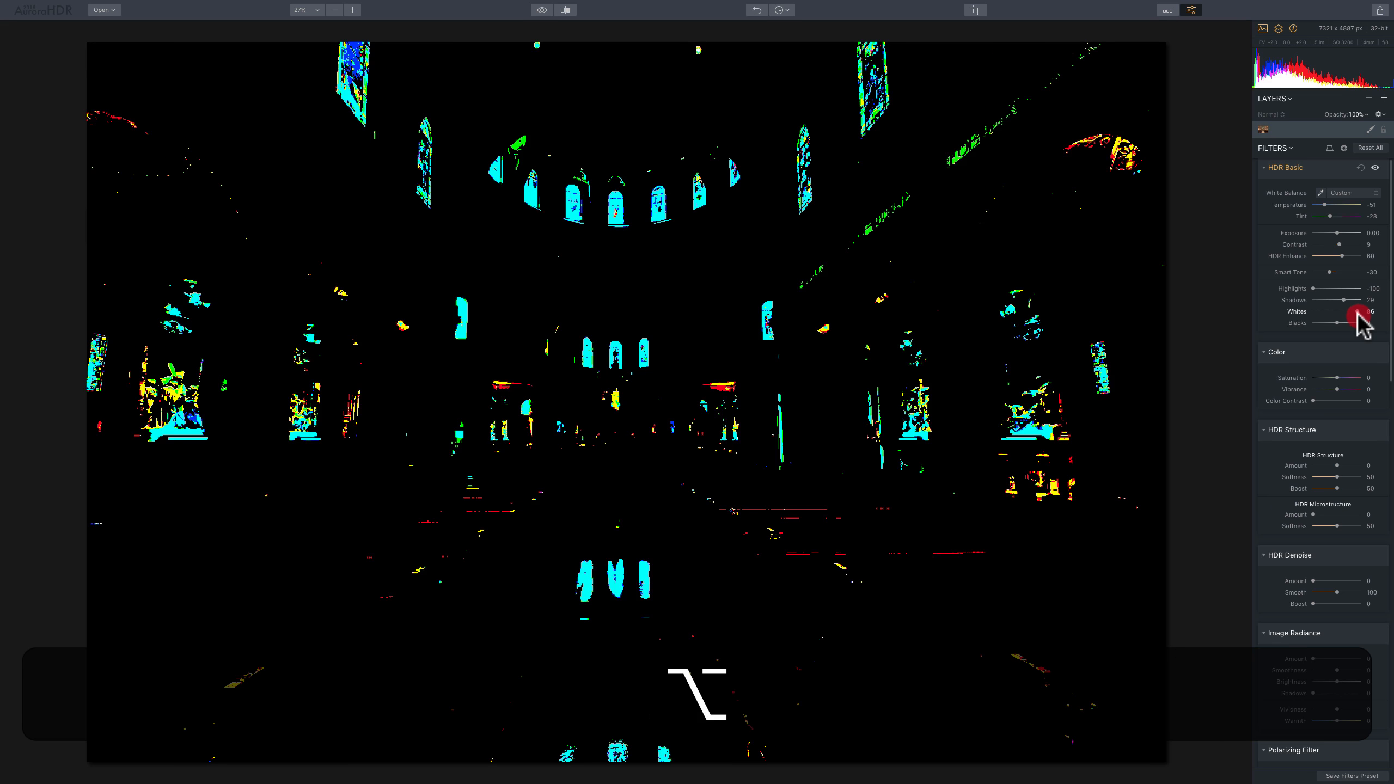
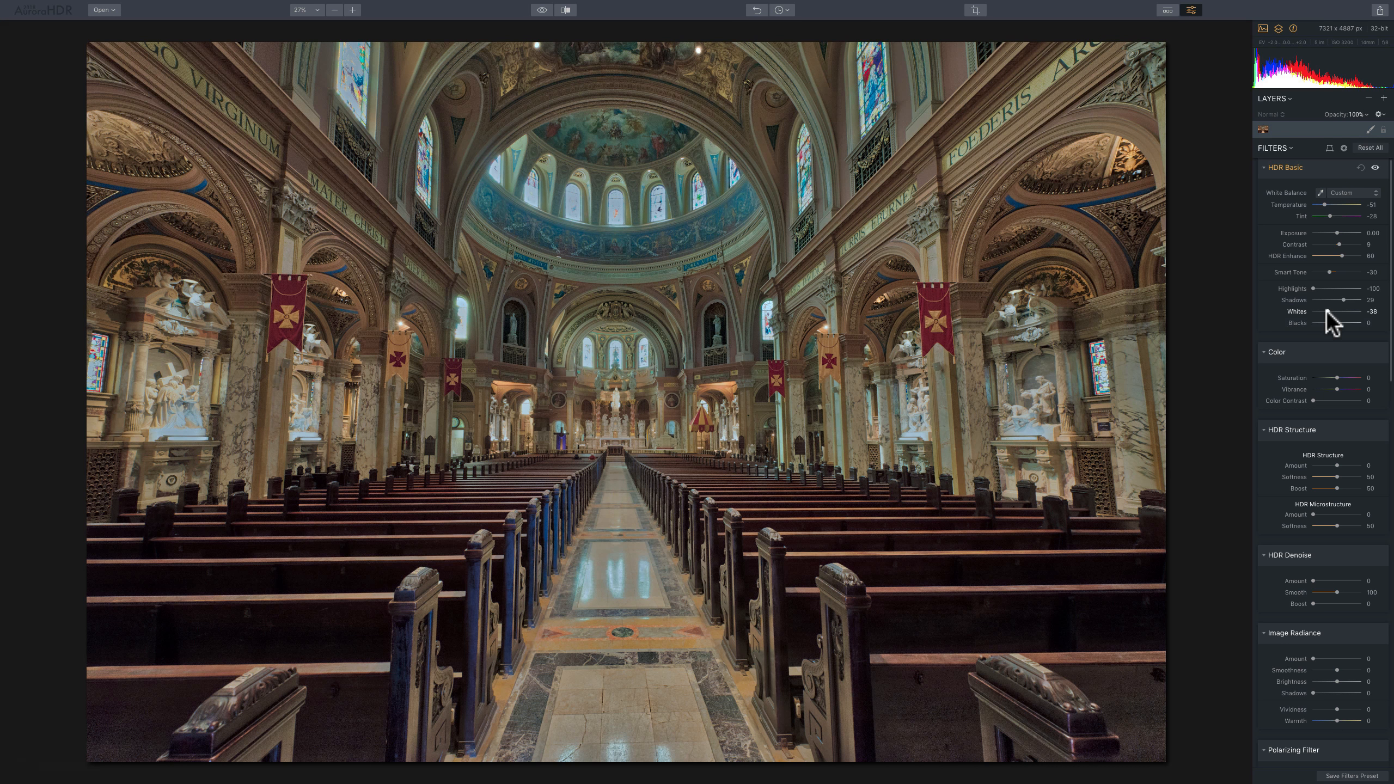
Step: Preview shadow clipping while adjusting Blacks, try a strongly darkened setting, and settle on 12
key(alt)
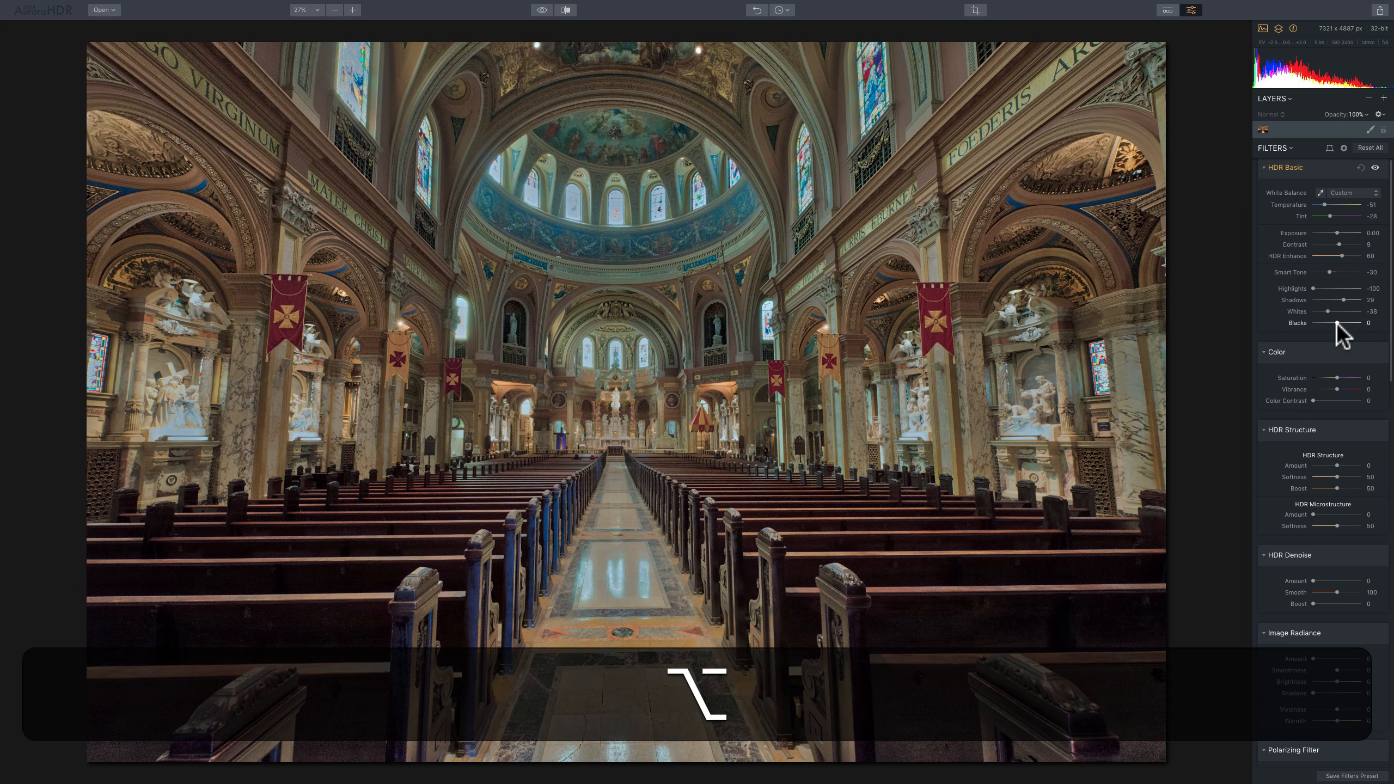
drag(1336, 322, 1337, 323)
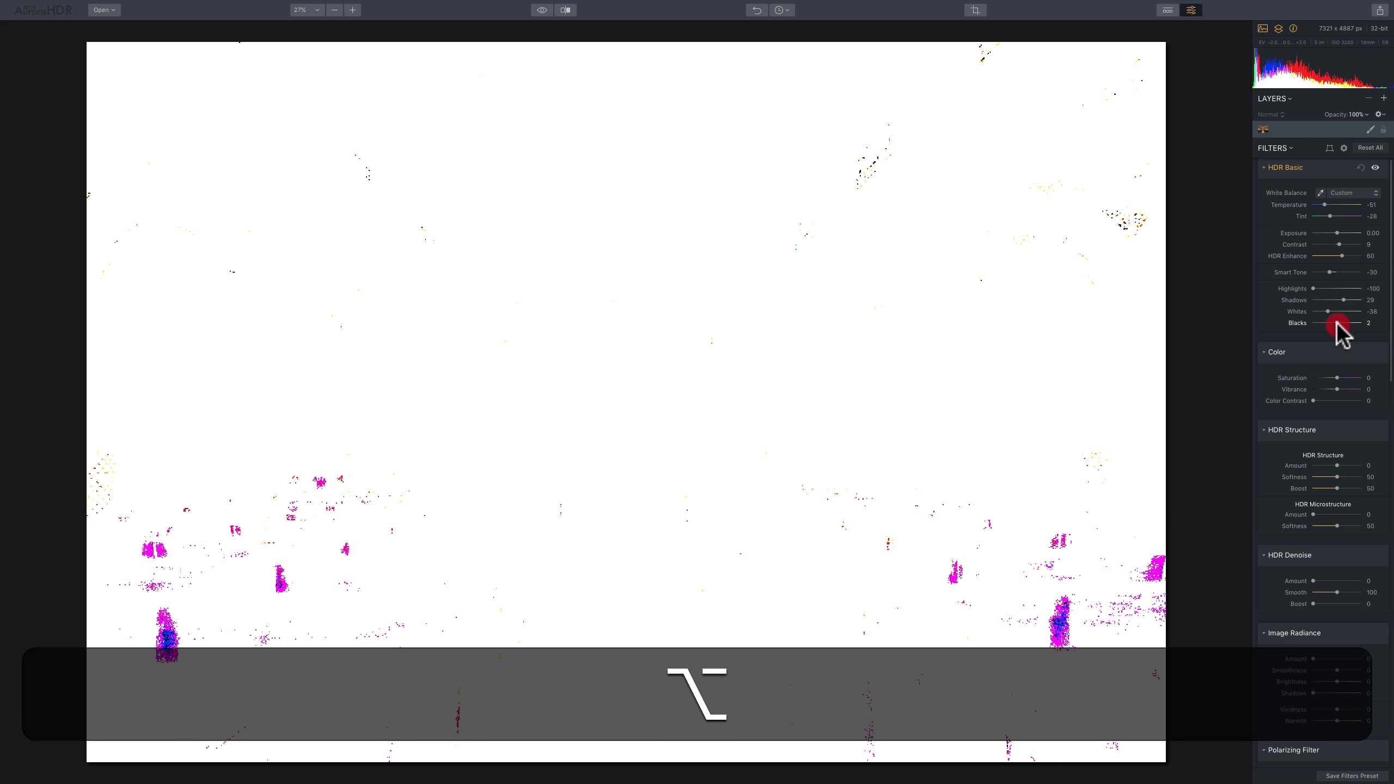
drag(1338, 324, 1316, 325)
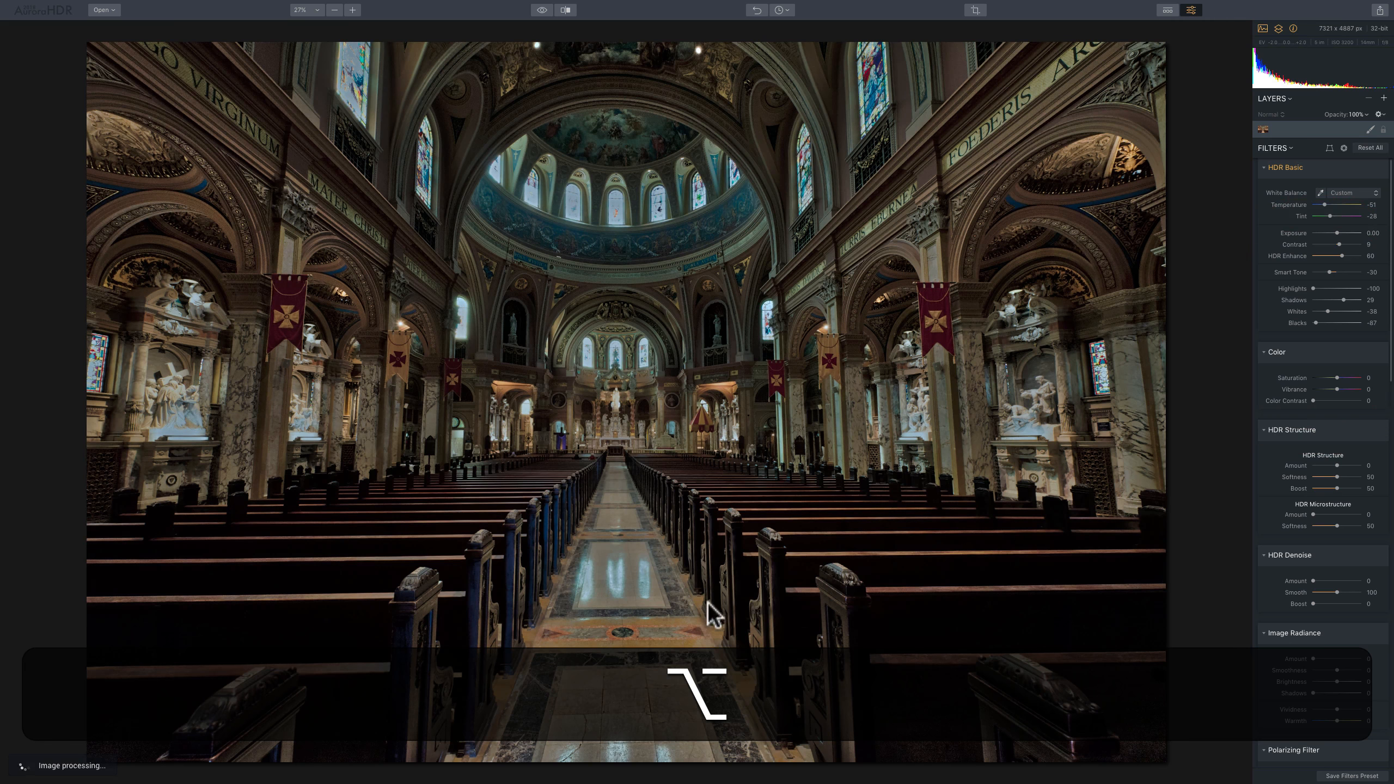
drag(1316, 323, 1337, 323)
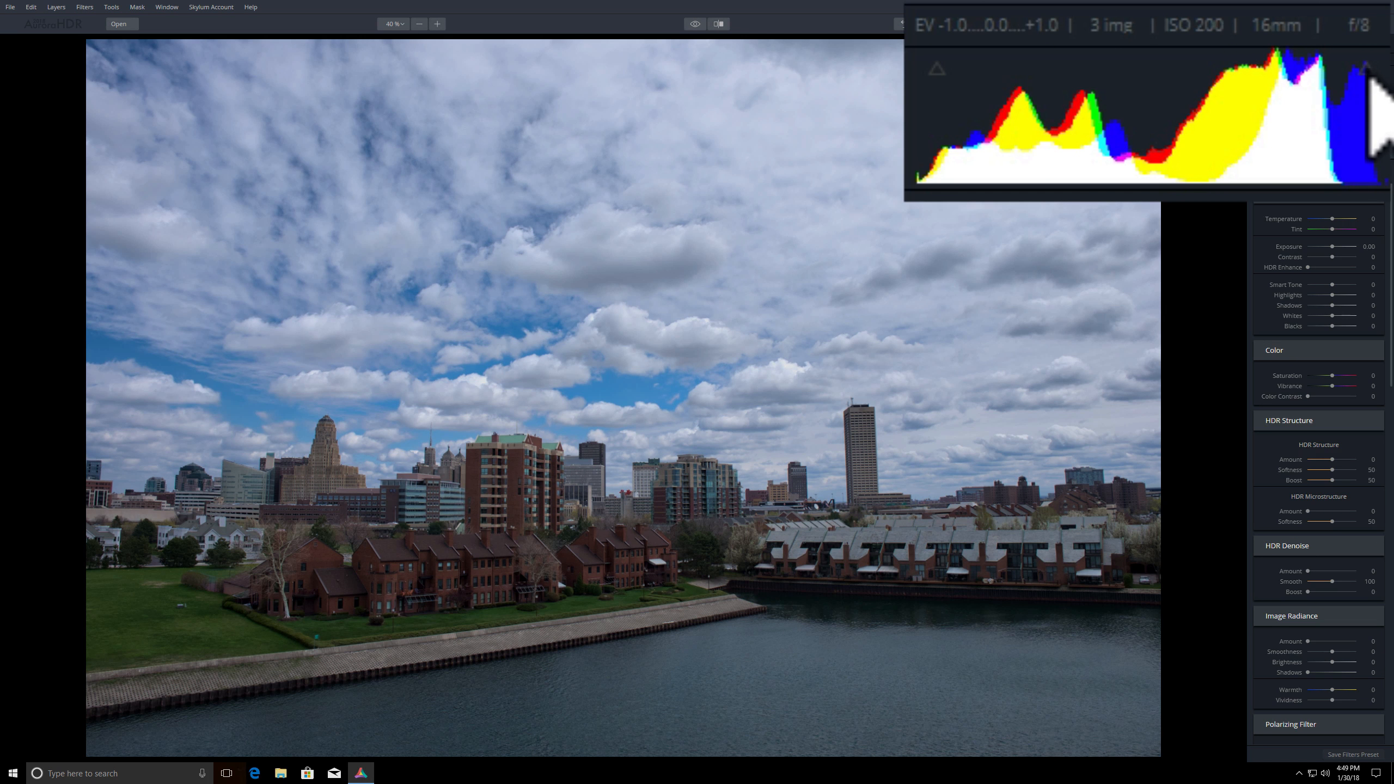
Step: Turn on the highlight and shadow clipping warnings in the city skyline photo's histogram
click(1367, 69)
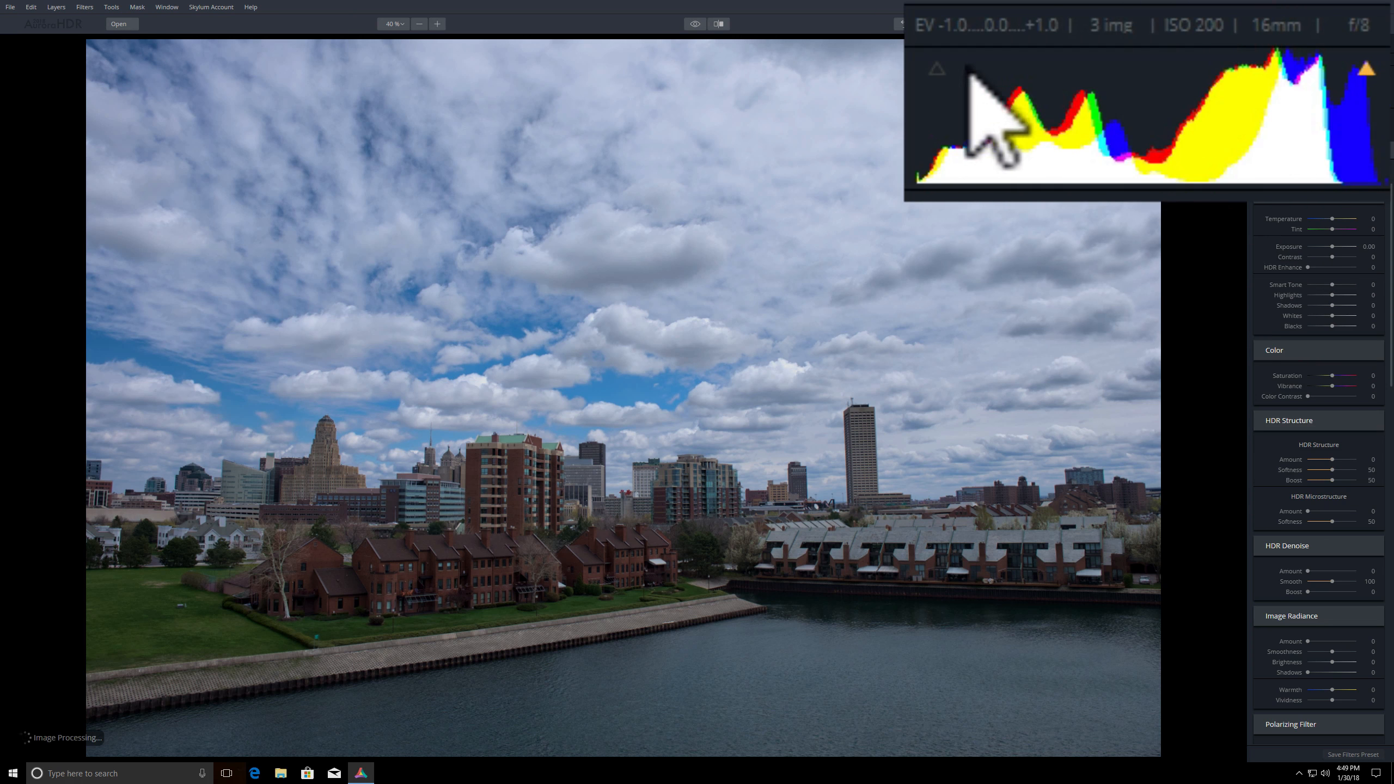
click(937, 68)
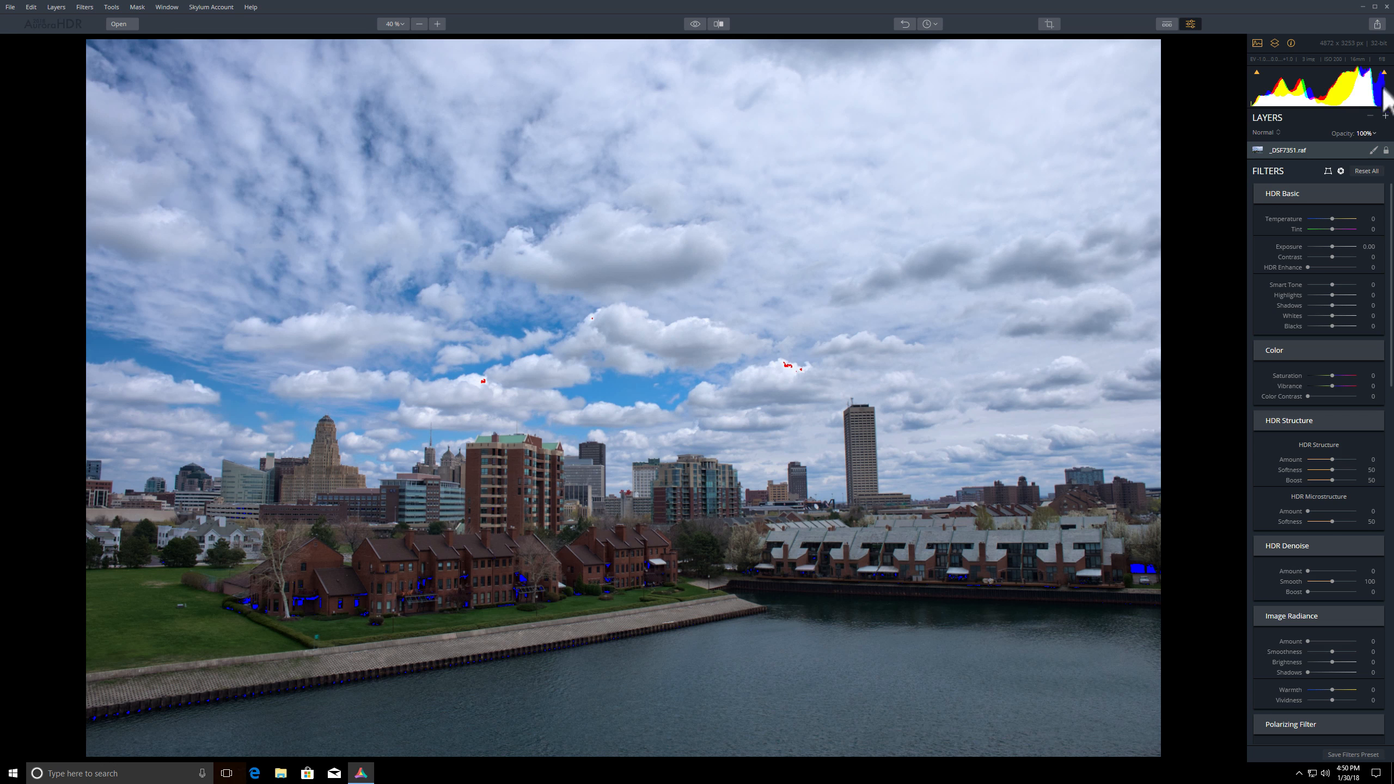
Step: Try Whites at 20, lower it to -24, and raise Blacks slightly while checking the skyline photo's clipping warnings
mouse_move(1332, 316)
mouse_down()
mouse_move(1370, 317)
mouse_move(1294, 316)
mouse_move(1359, 316)
mouse_move(1337, 316)
mouse_up()
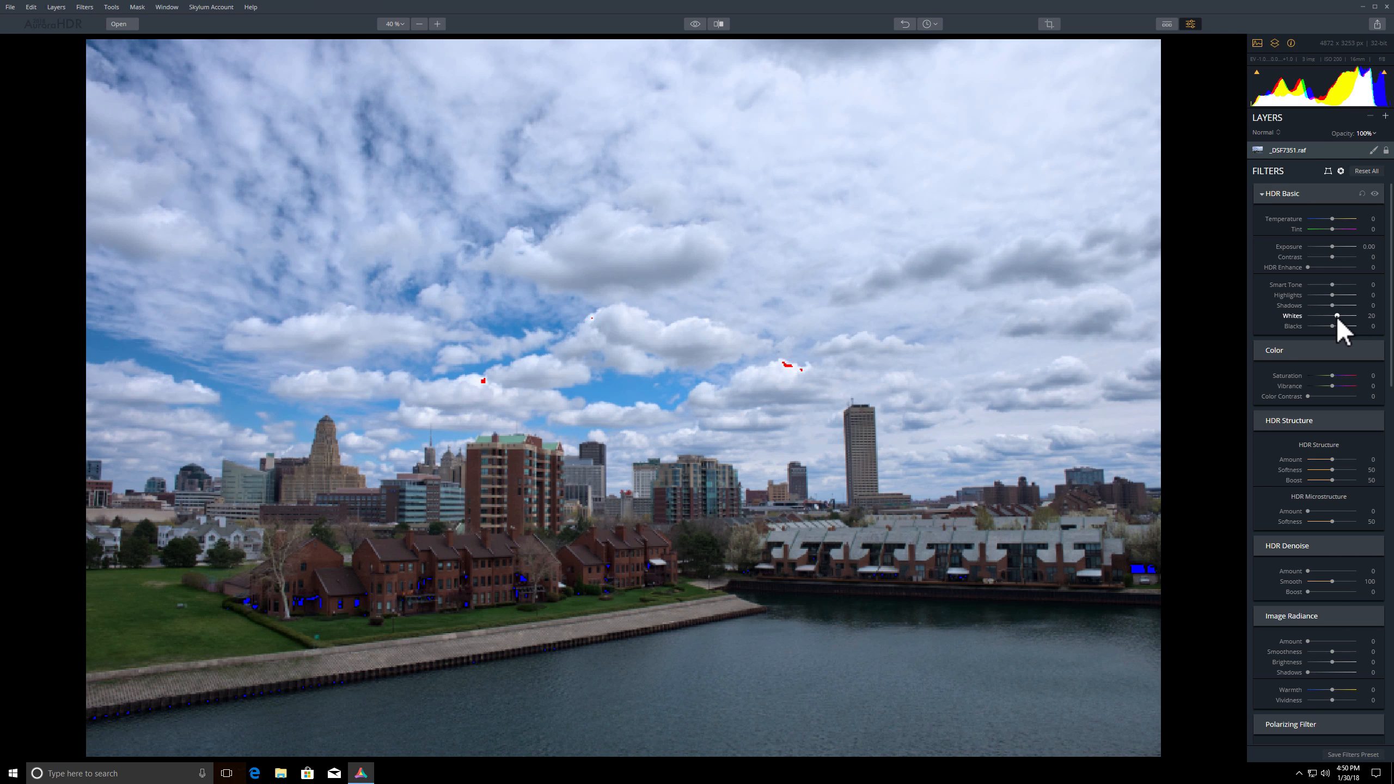
mouse_move(1337, 316)
mouse_down()
mouse_move(1359, 316)
mouse_move(1294, 314)
mouse_move(1327, 316)
mouse_up()
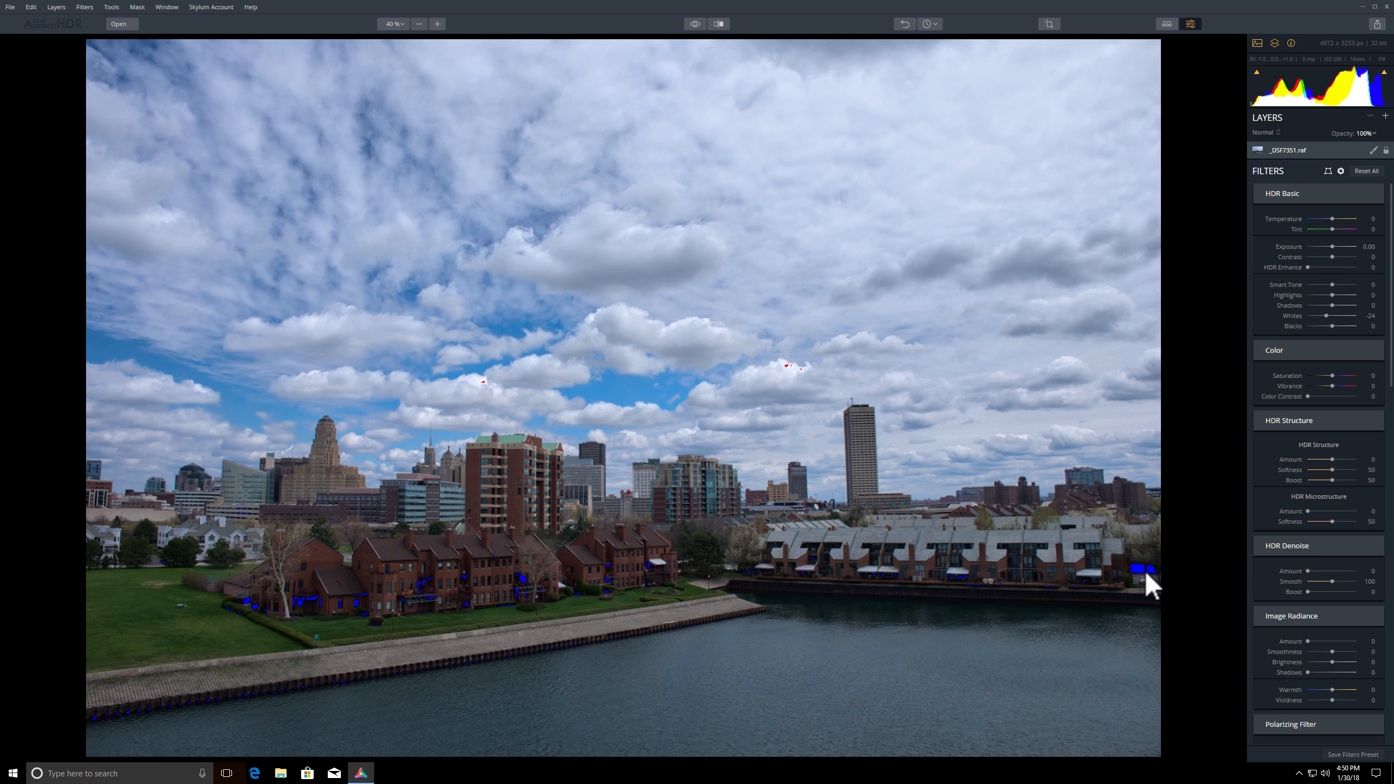
mouse_move(1332, 325)
mouse_down()
mouse_move(1306, 326)
mouse_move(1363, 325)
mouse_move(1338, 325)
mouse_up()
click(1257, 73)
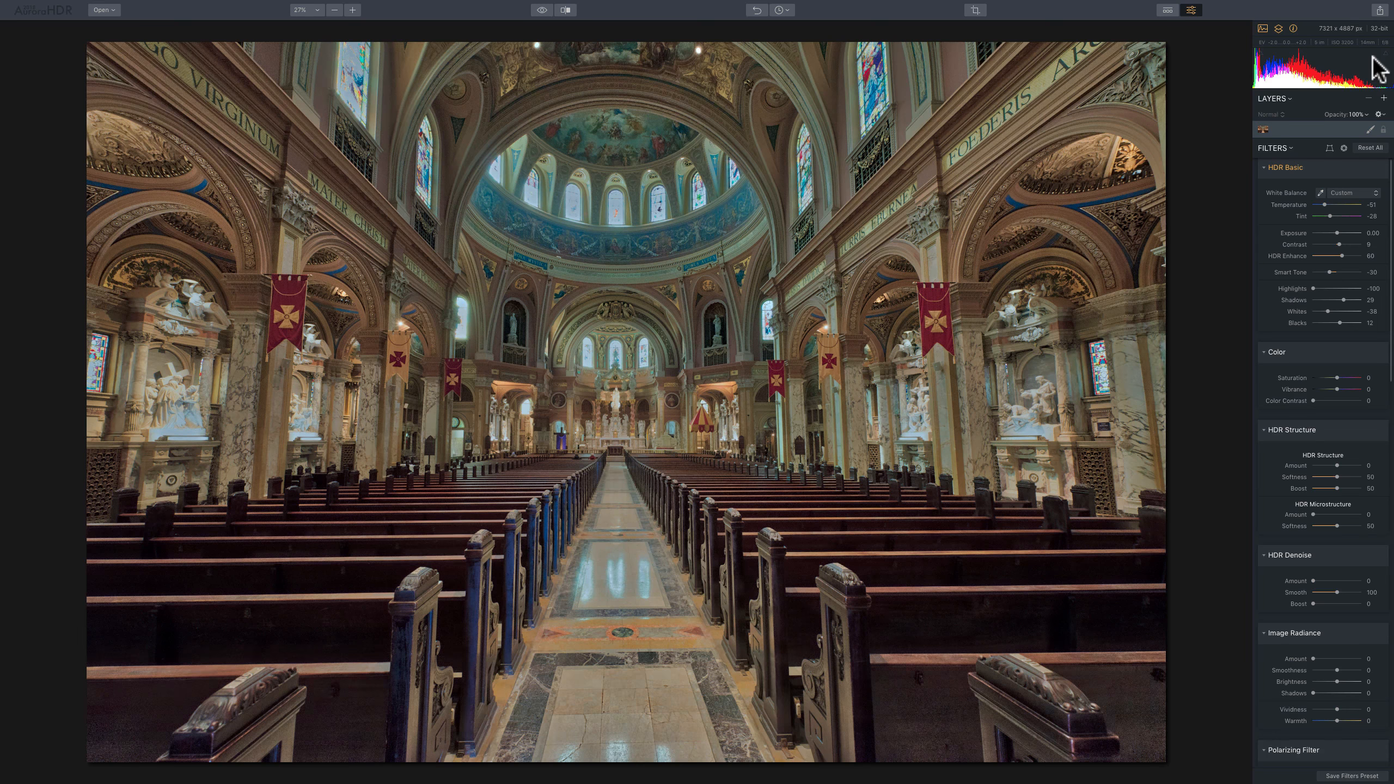
Step: With the church photo's clipping warnings shown, compare Whites at 100, set it to -40, and hide the warnings
key(j)
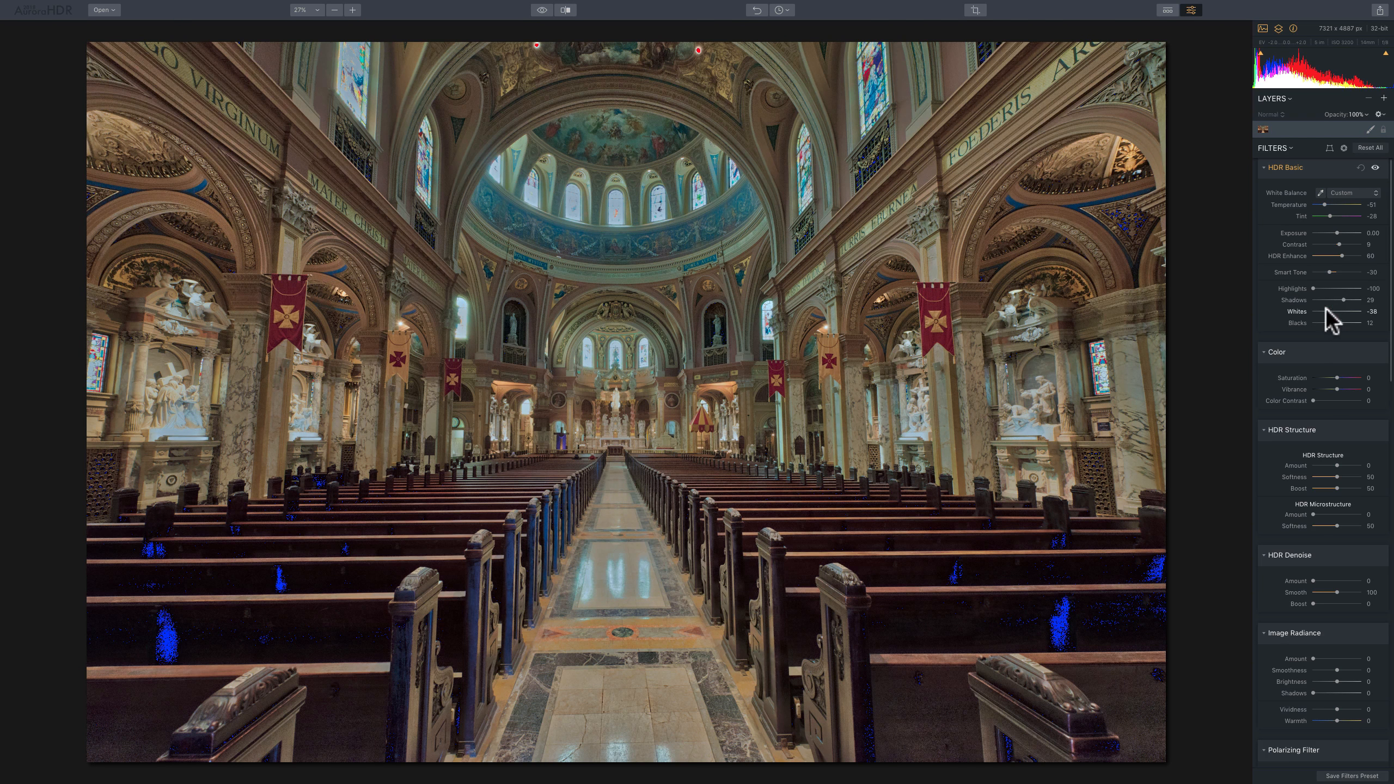
drag(1326, 311, 1378, 311)
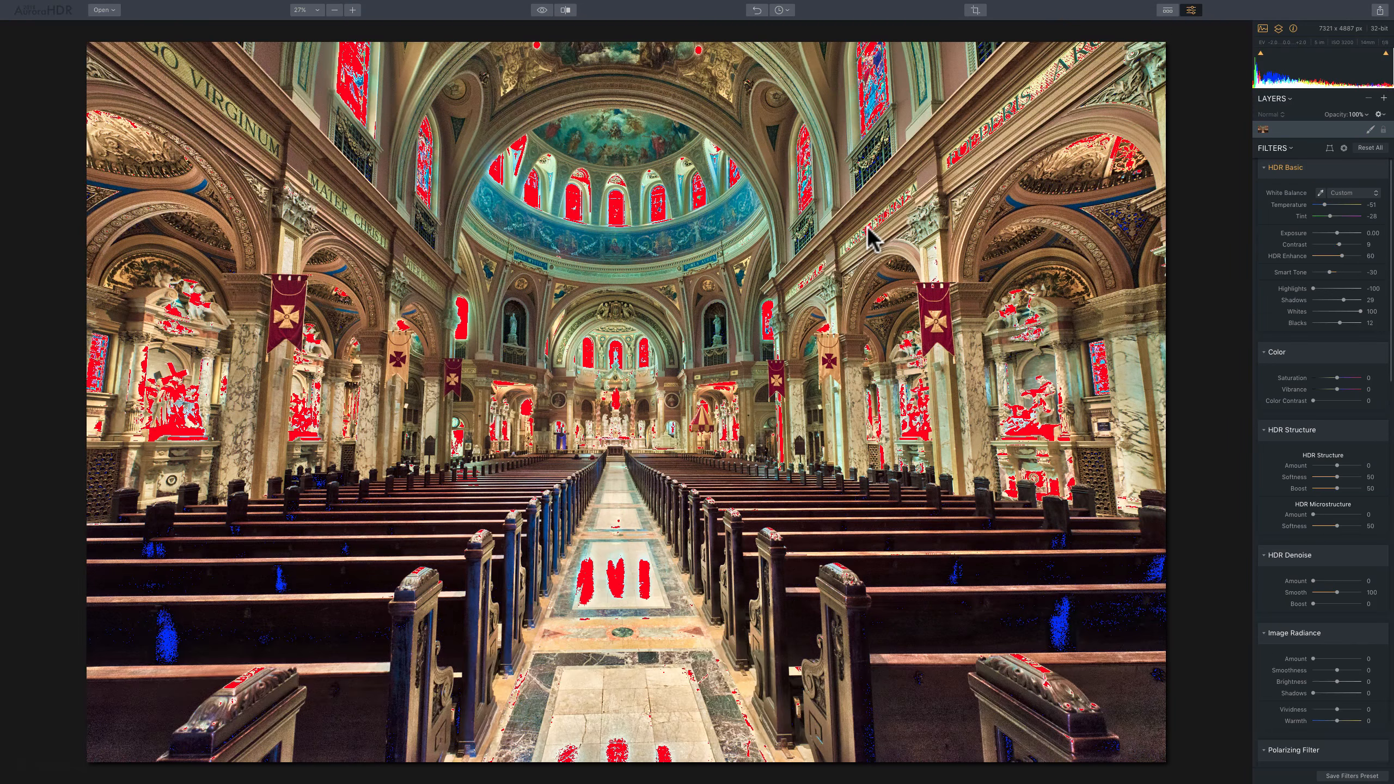
key(j)
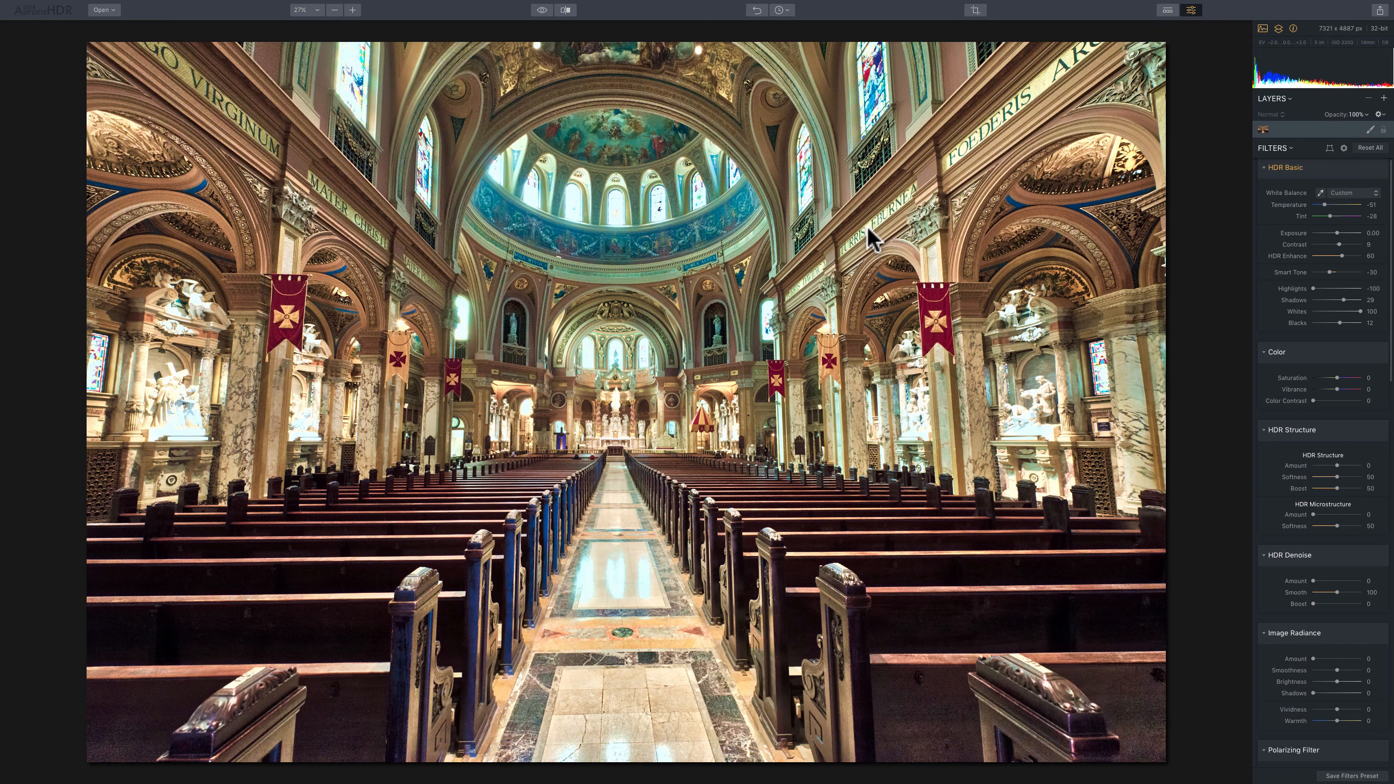
key(j)
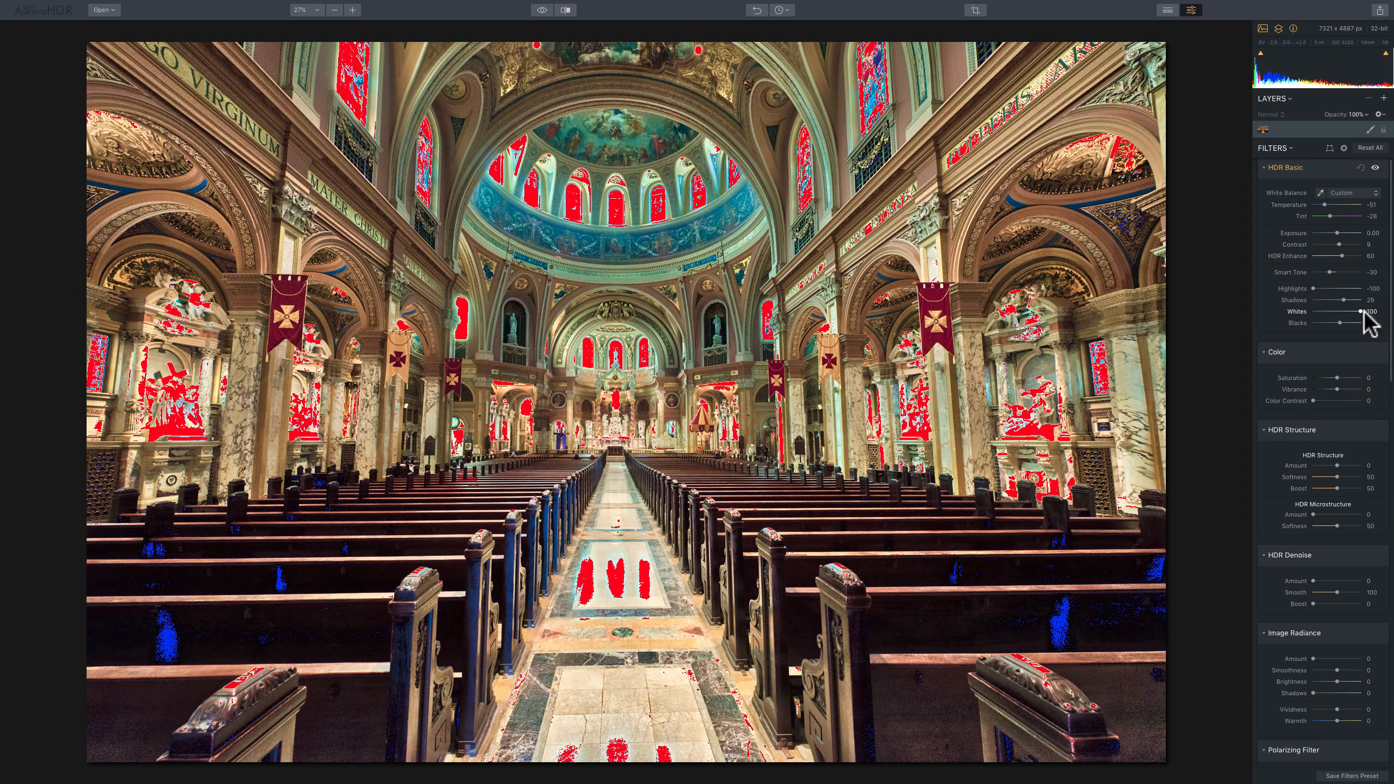
drag(1361, 311, 1328, 312)
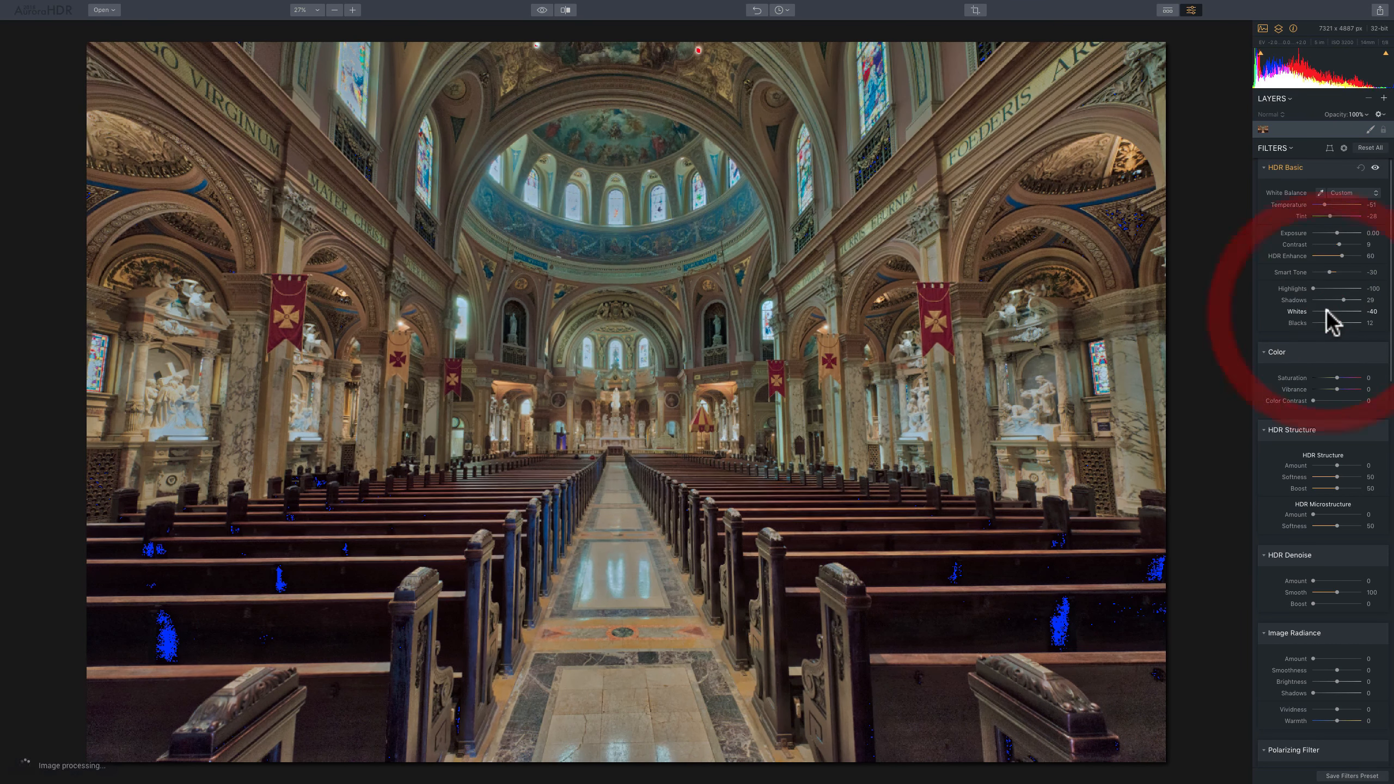
key(j)
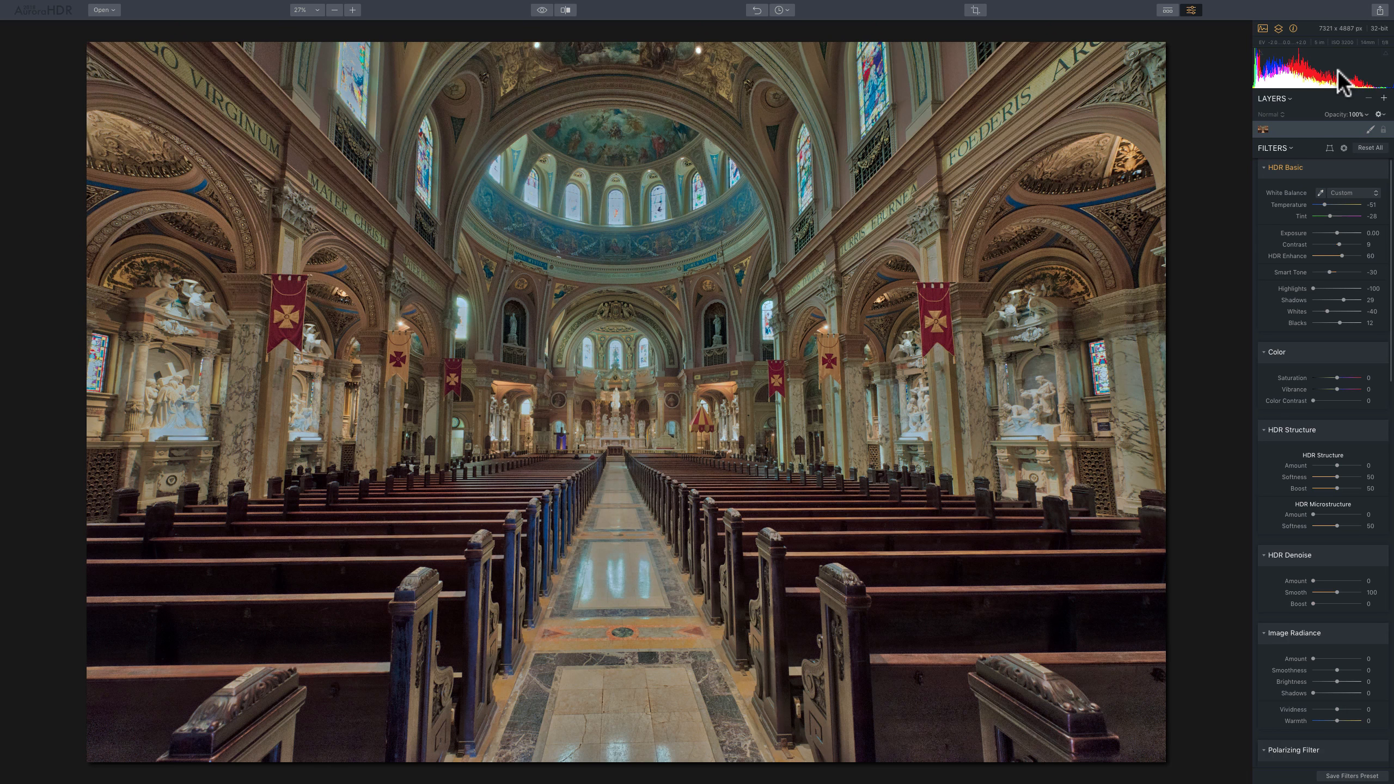
Step: Preview clipping for Highlights and Shadows, keeping Highlights at -100 and raising Shadows to 32
key(alt)
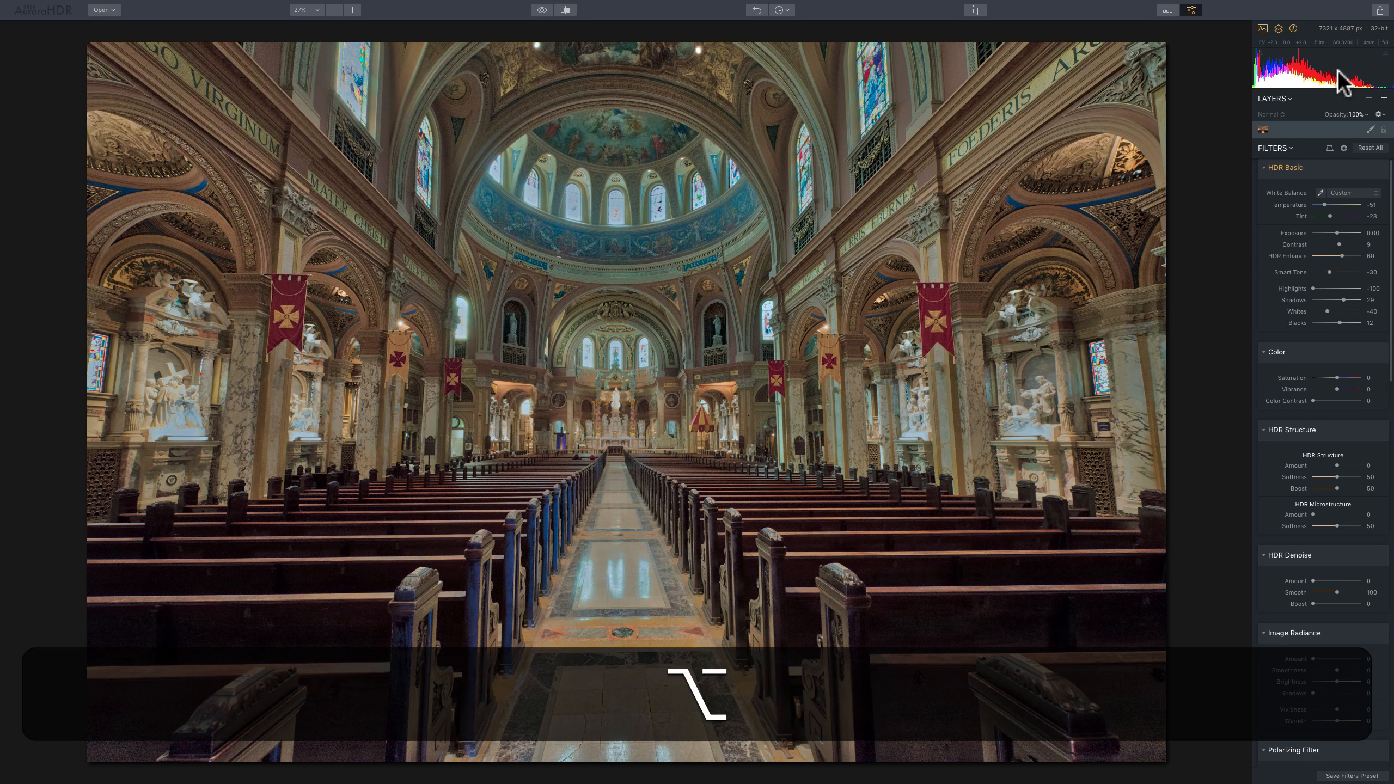
alt+click(1313, 288)
drag(1313, 288, 1341, 302)
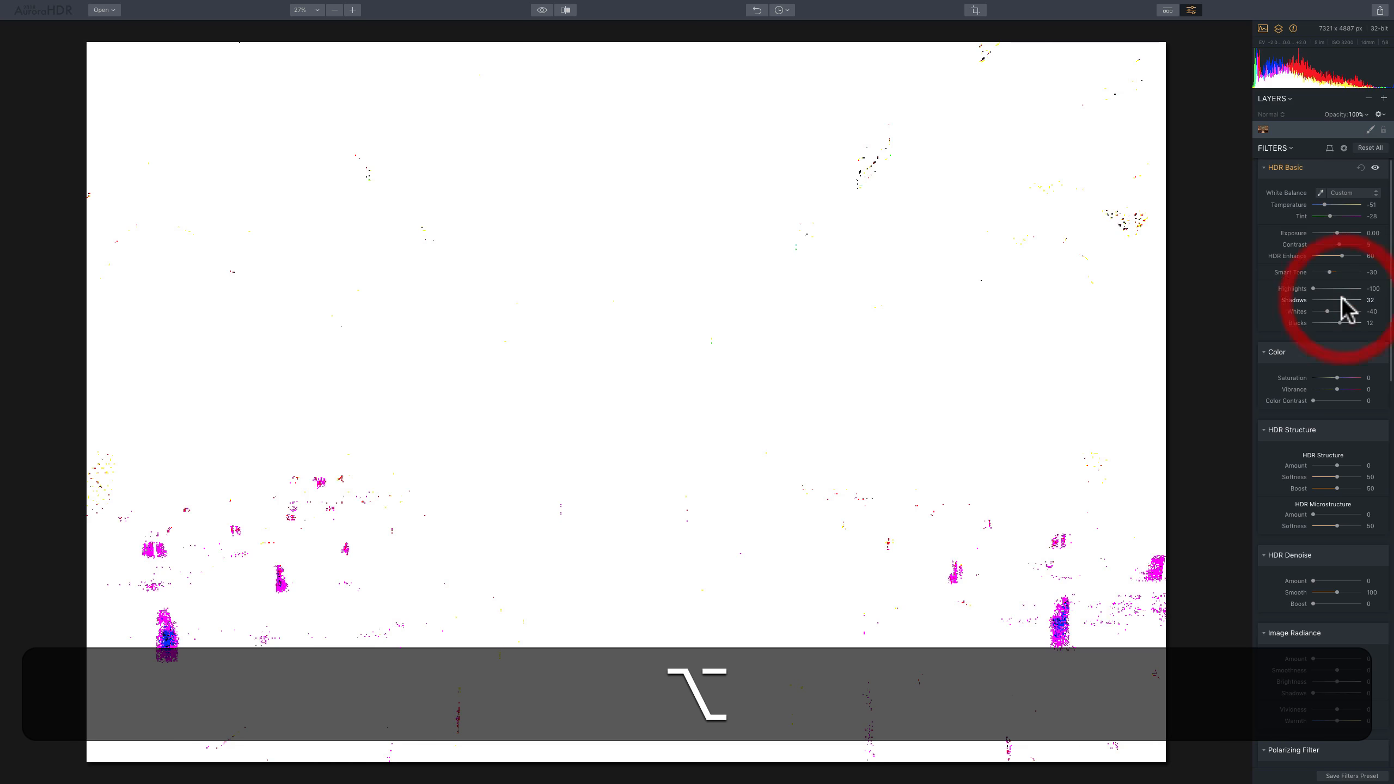